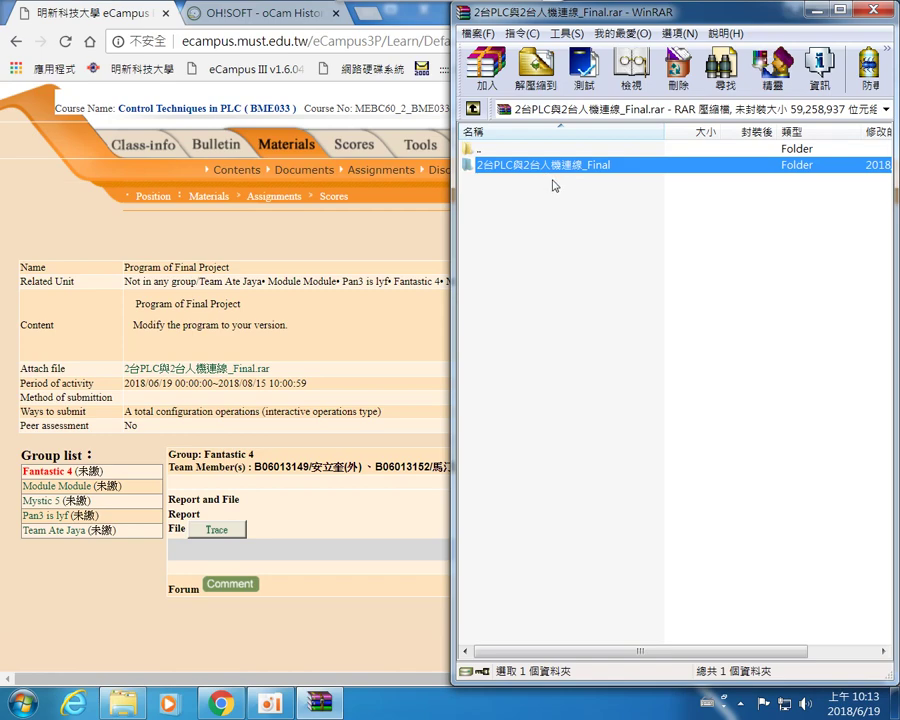
In Explorer, open the 2台PLC與2台人機連線_Final folder on drive D: and select DEMO_M2.gx3
click(122, 703)
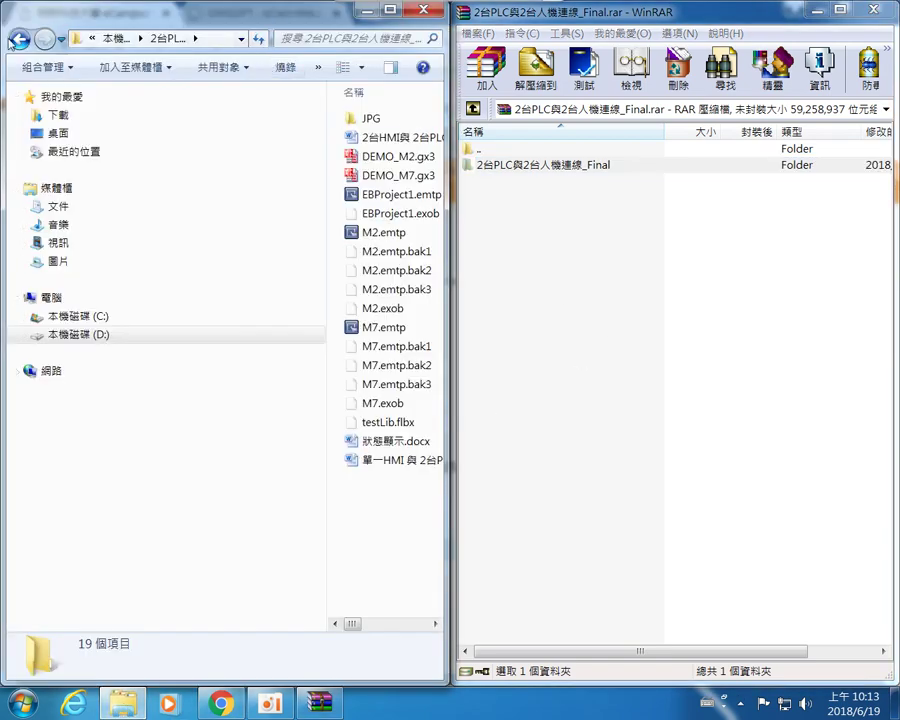
click(19, 38)
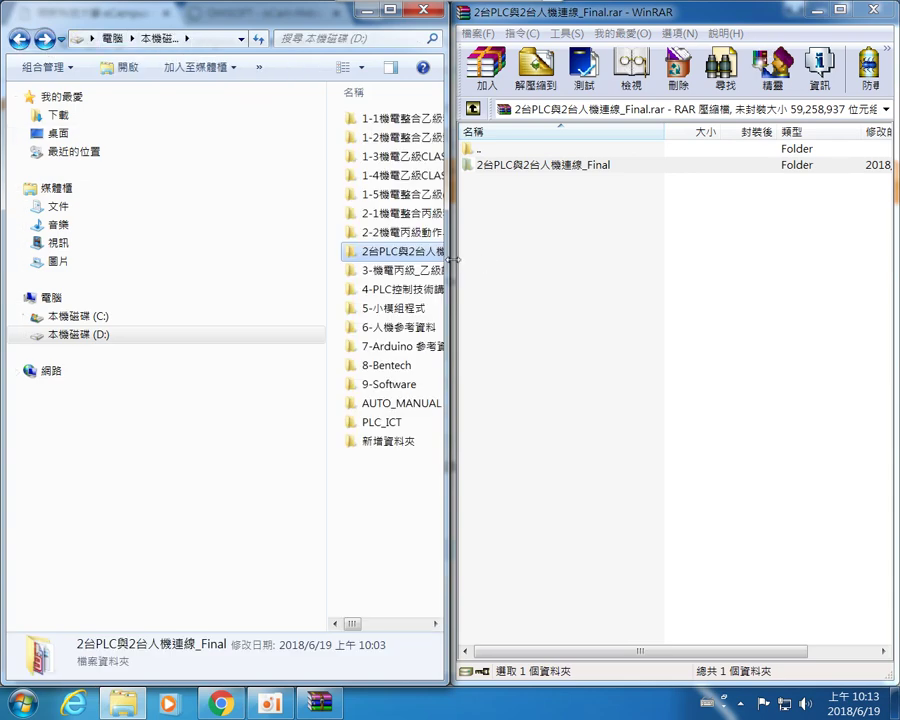
drag(516, 167, 548, 393)
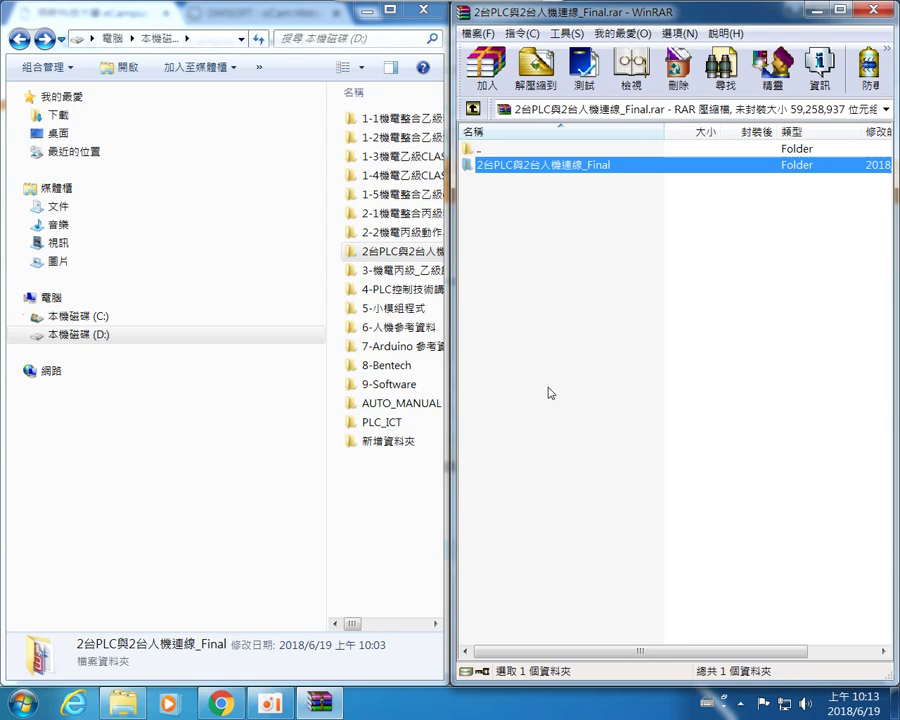
drag(451, 374, 613, 372)
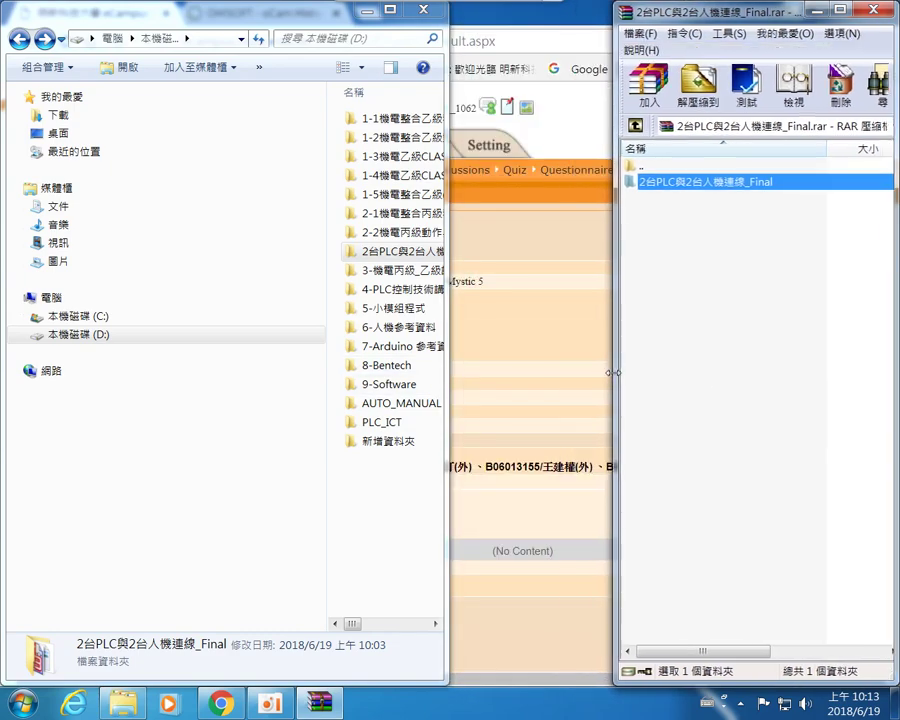
drag(444, 368, 674, 361)
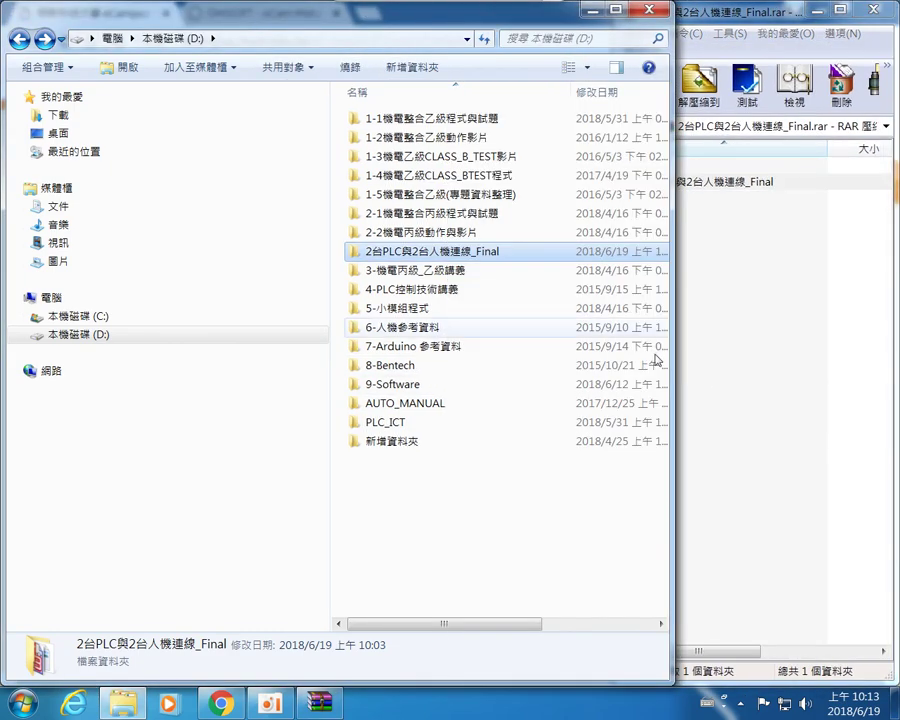
double_click(450, 252)
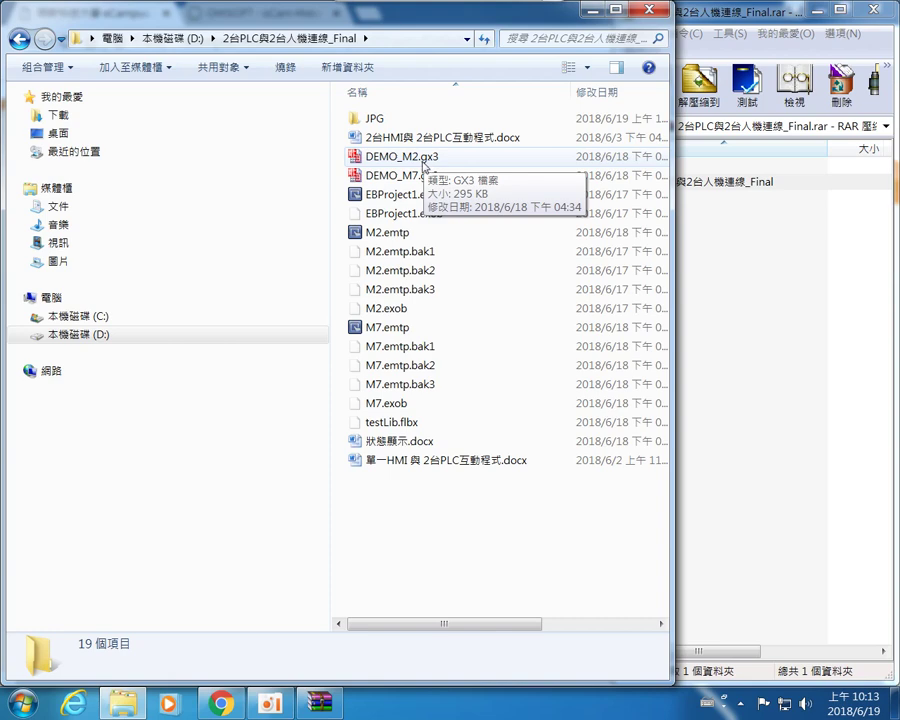
click(421, 164)
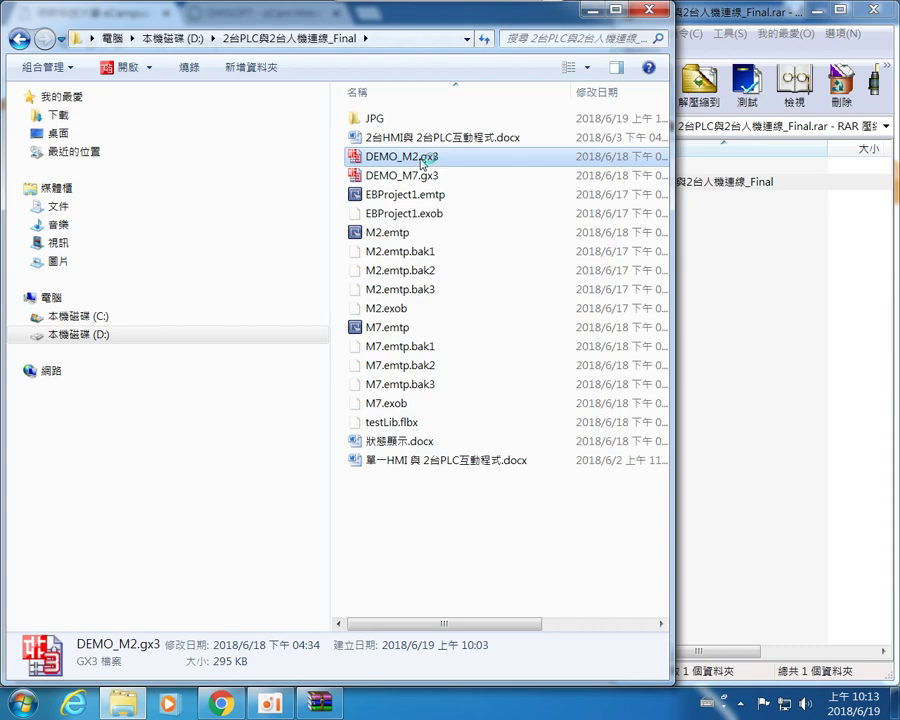
Launch DEMO_M2.gx3 in GX Works3 to show its ProgPou ladder program
double_click(421, 164)
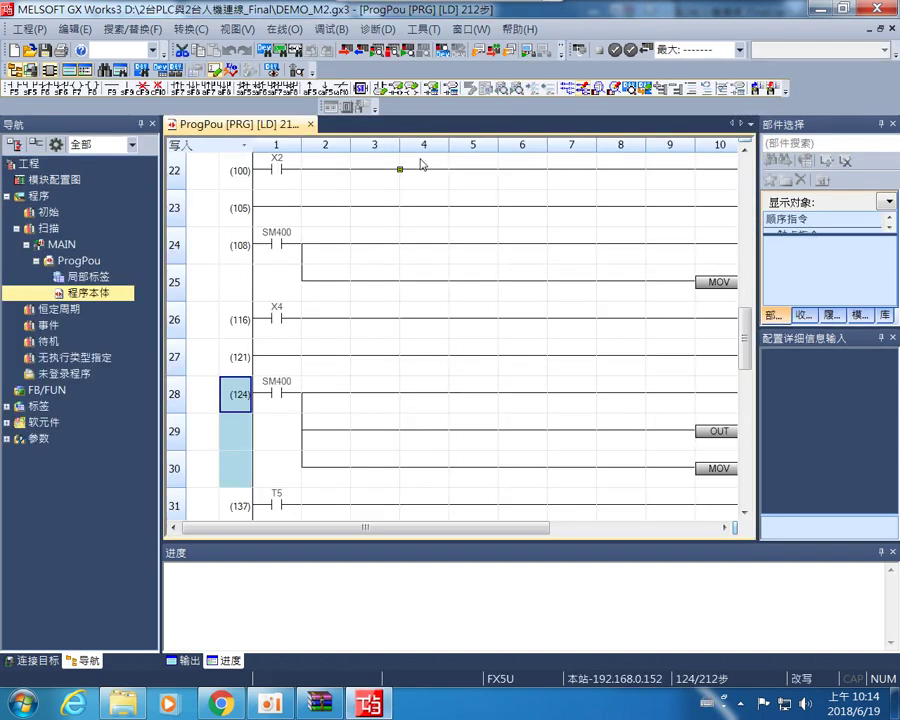
Change the connection destination's CPU IP address from 192.168.0.152 to 192.168.0.153
click(284, 29)
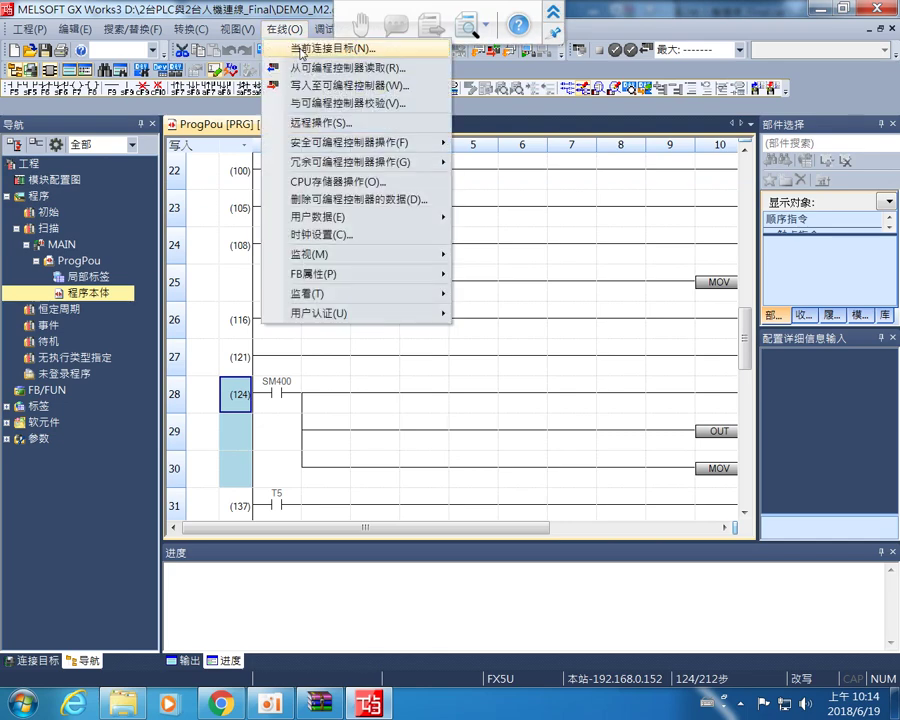
click(300, 49)
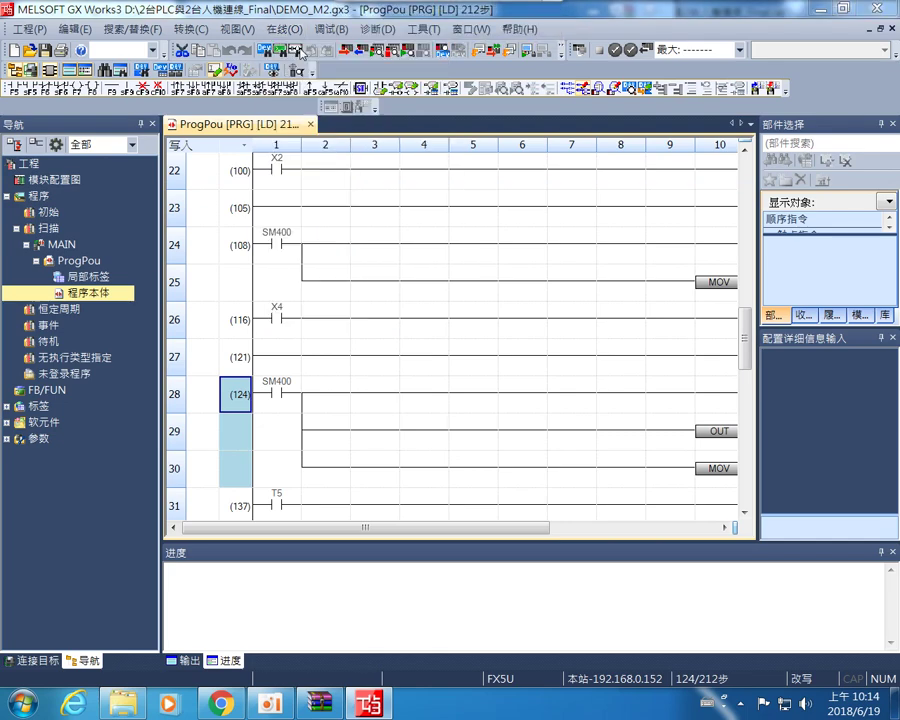
click(592, 284)
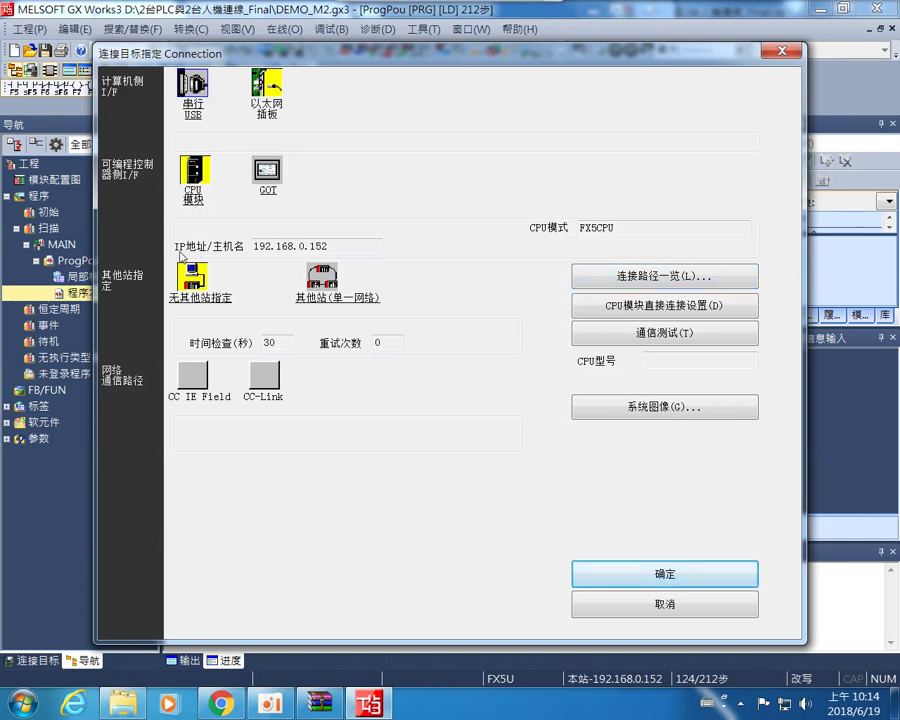
click(340, 246)
drag(340, 246, 311, 246)
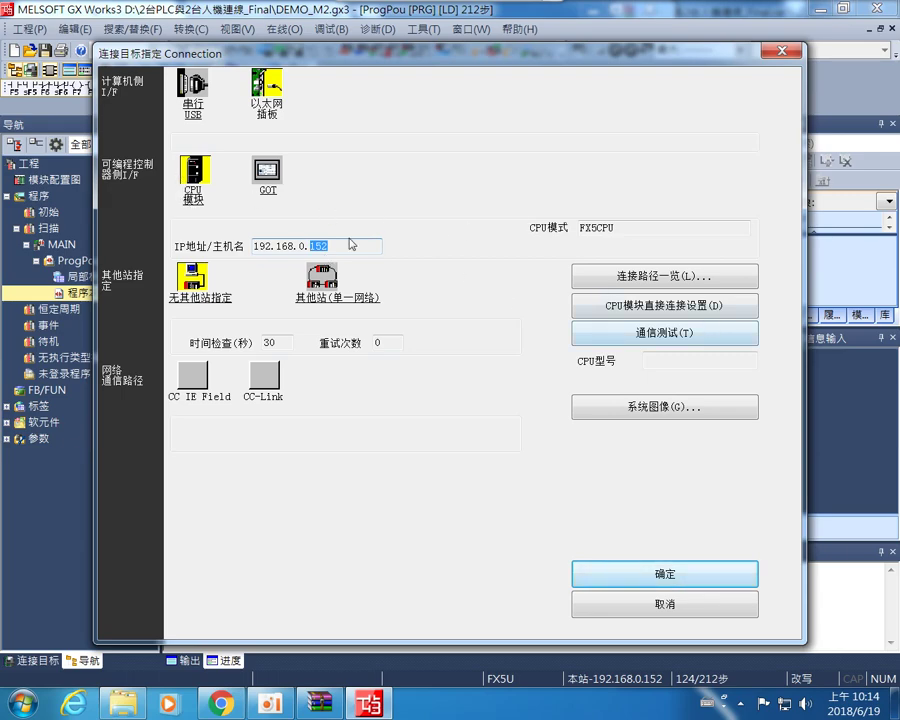
double_click(195, 175)
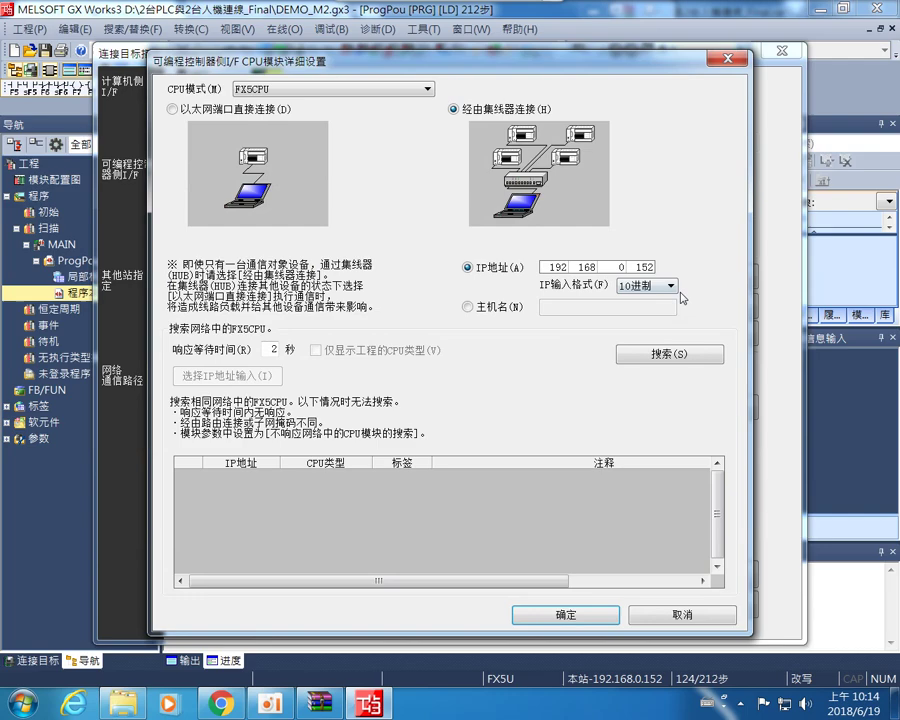
key(BackSpace)
key(BackSpace)
key(BackSpace)
text(153)
click(566, 614)
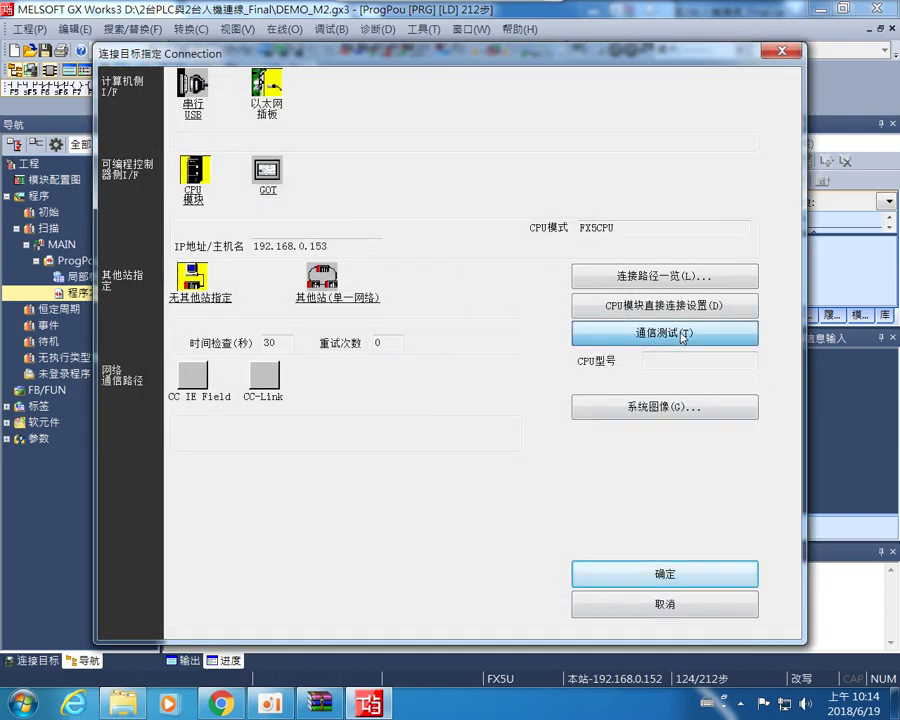
Run a communication test to 192.168.0.153, which fails with error ES:0180840b
click(680, 333)
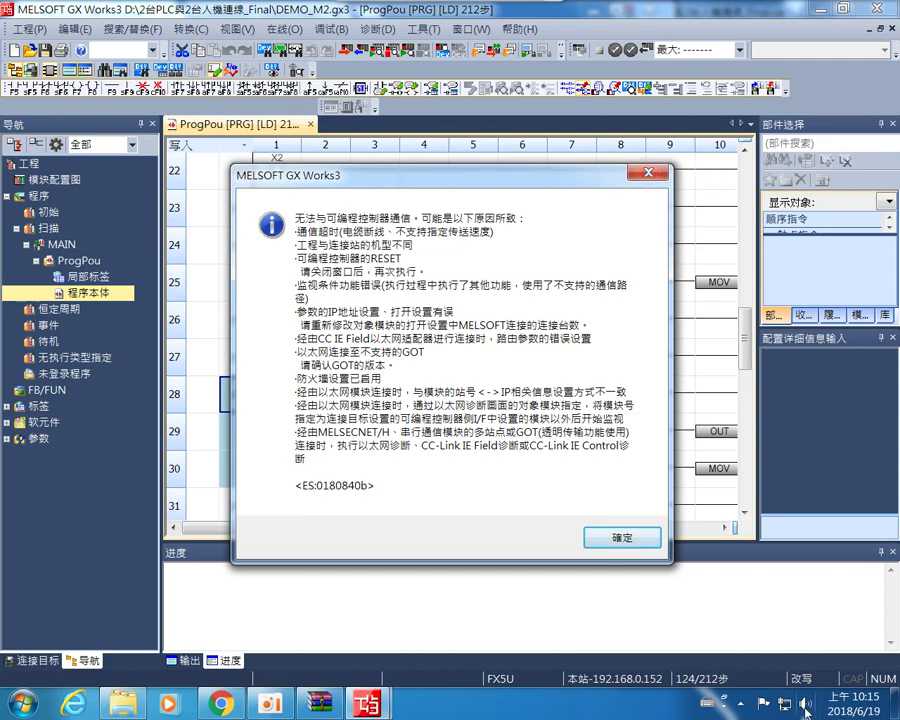
Open the local area connection's TCP/IPv4 properties from the Network and Sharing Center
click(786, 704)
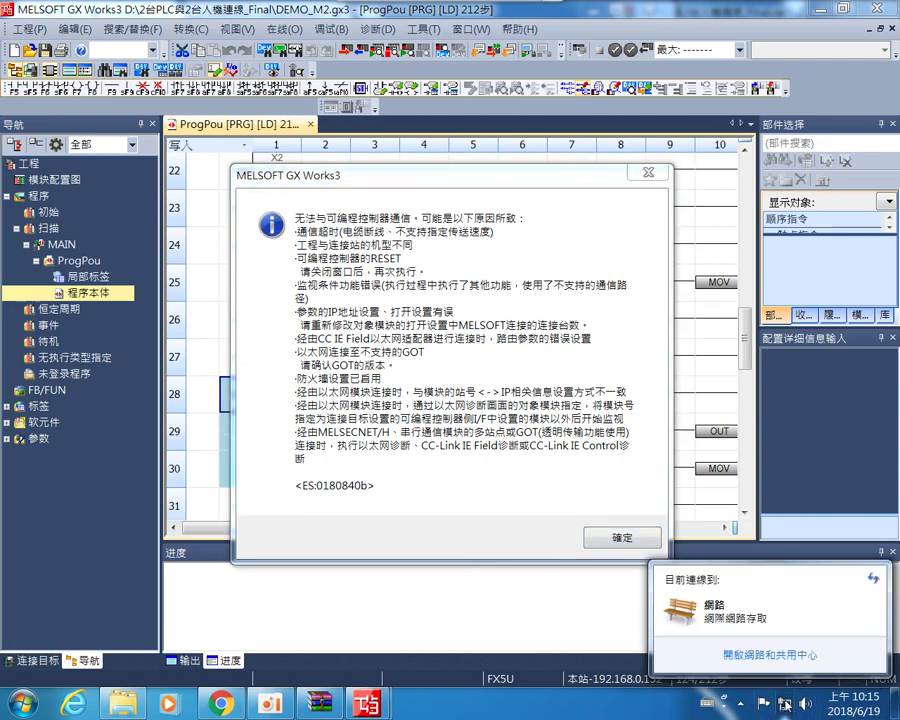
click(708, 647)
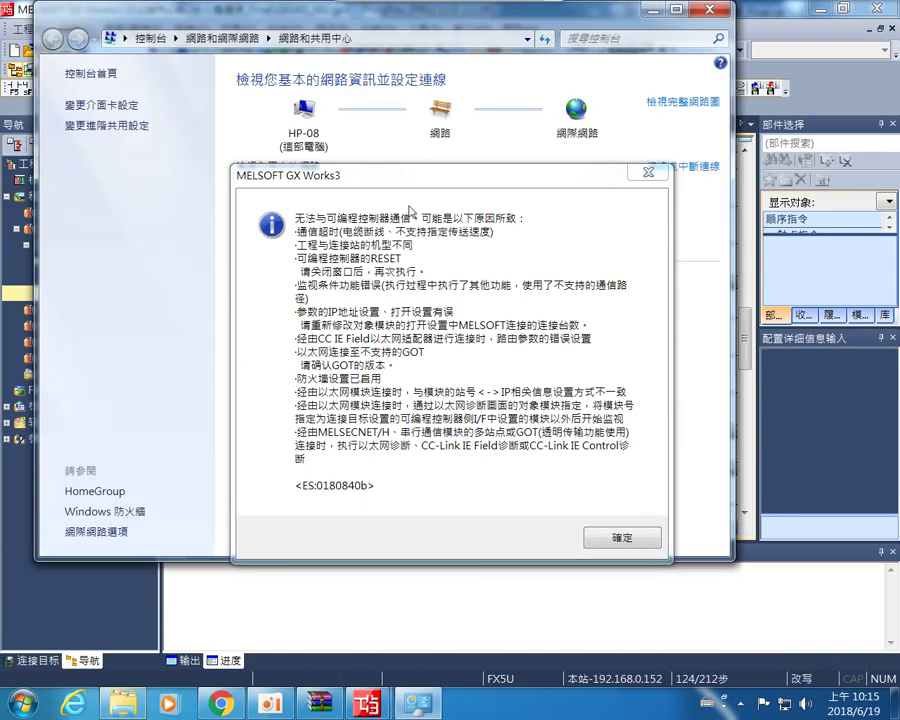
click(90, 106)
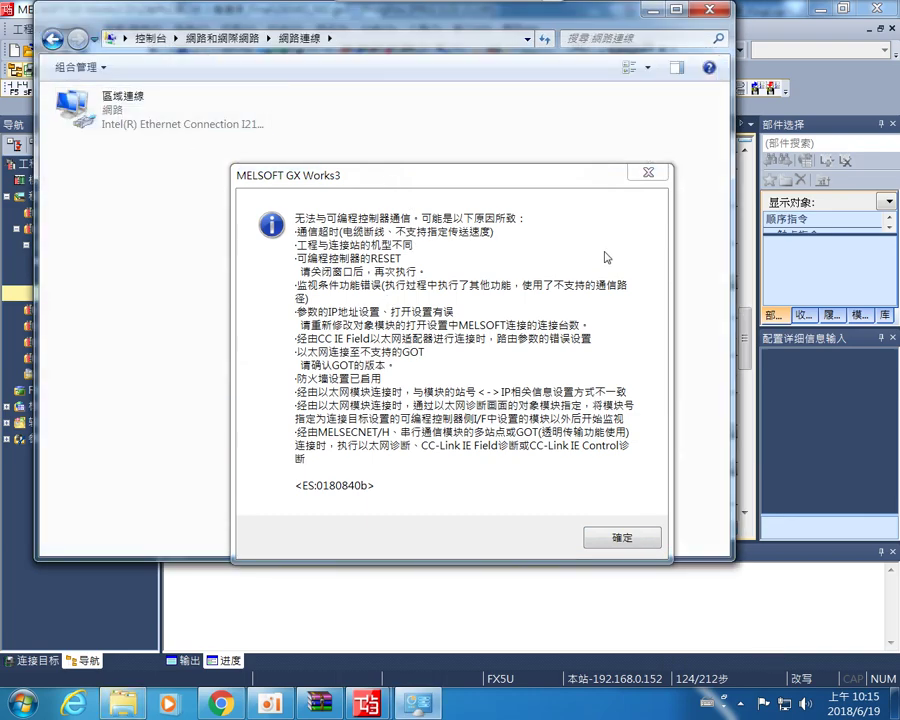
click(150, 112)
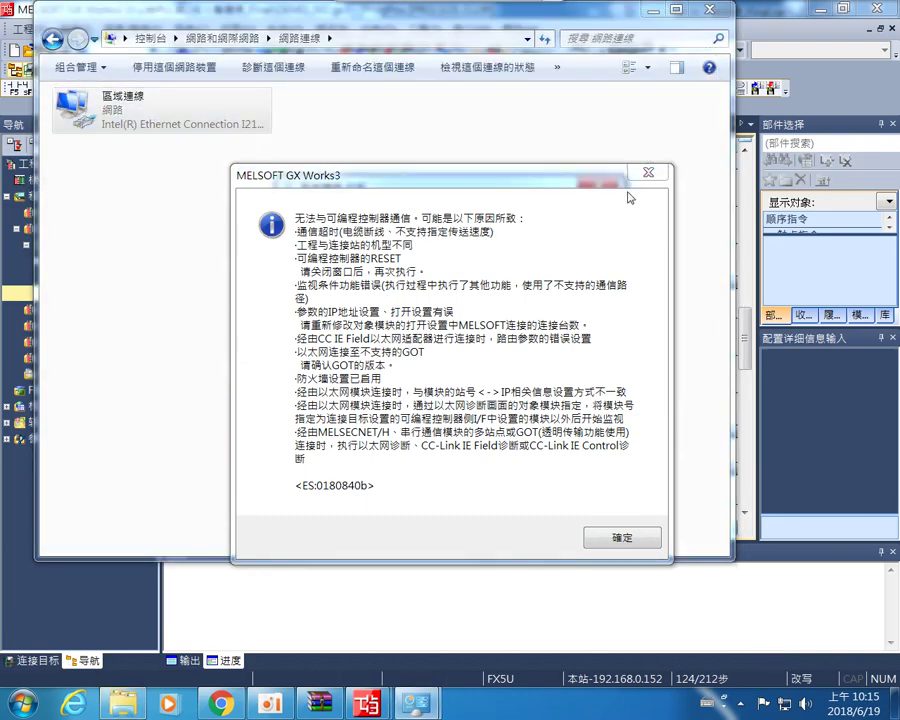
click(600, 537)
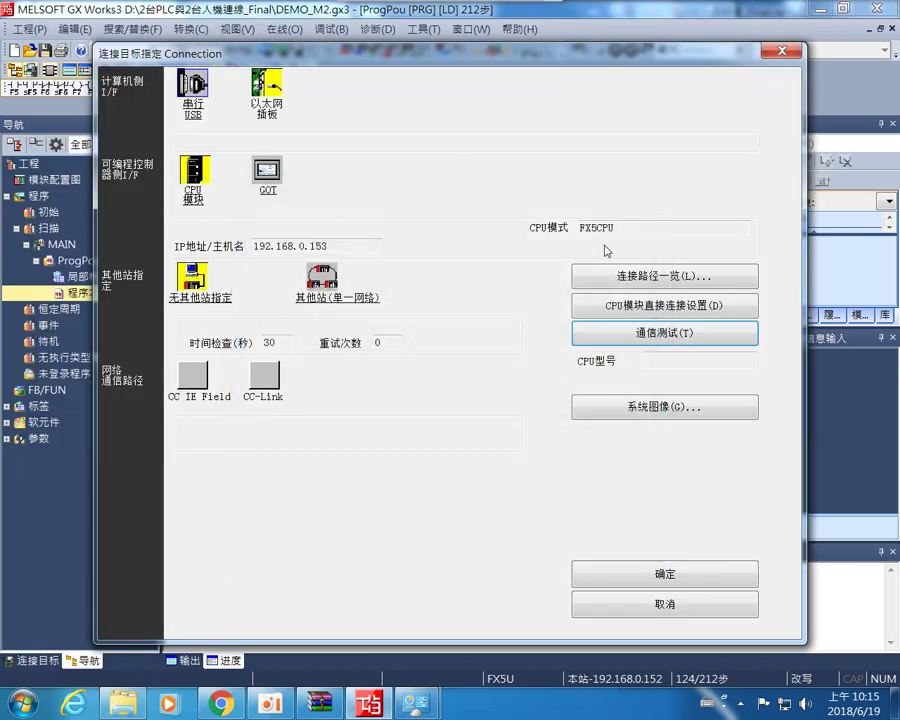
mouse_move(406, 693)
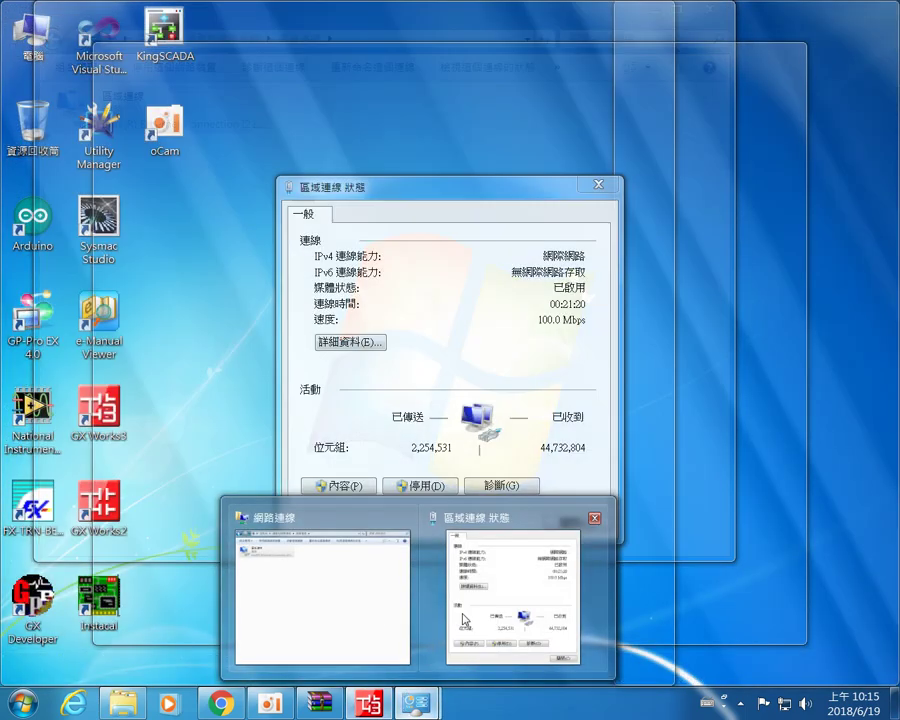
click(512, 597)
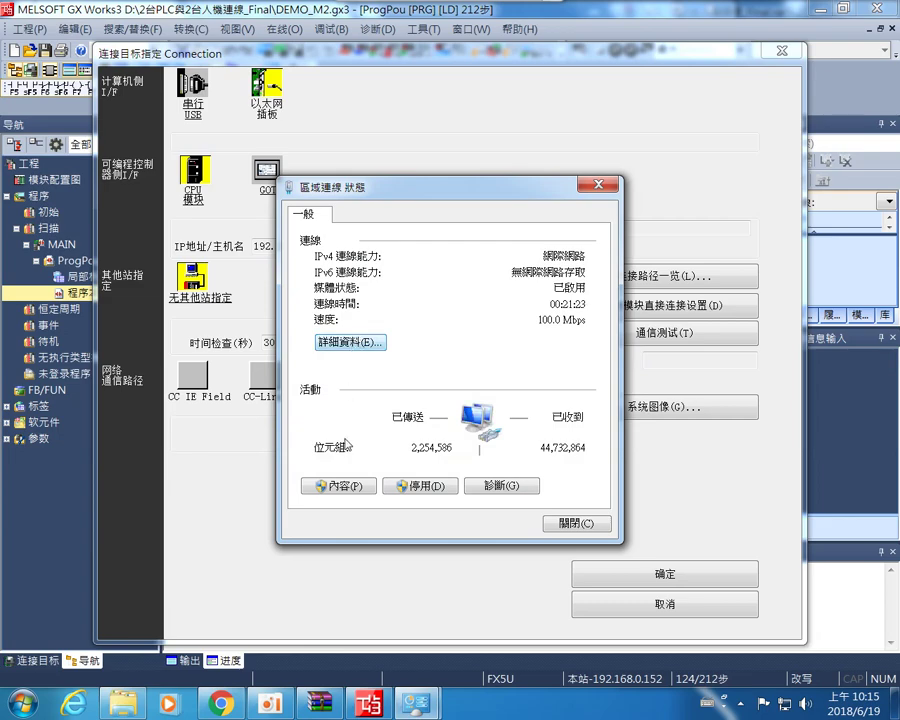
click(340, 487)
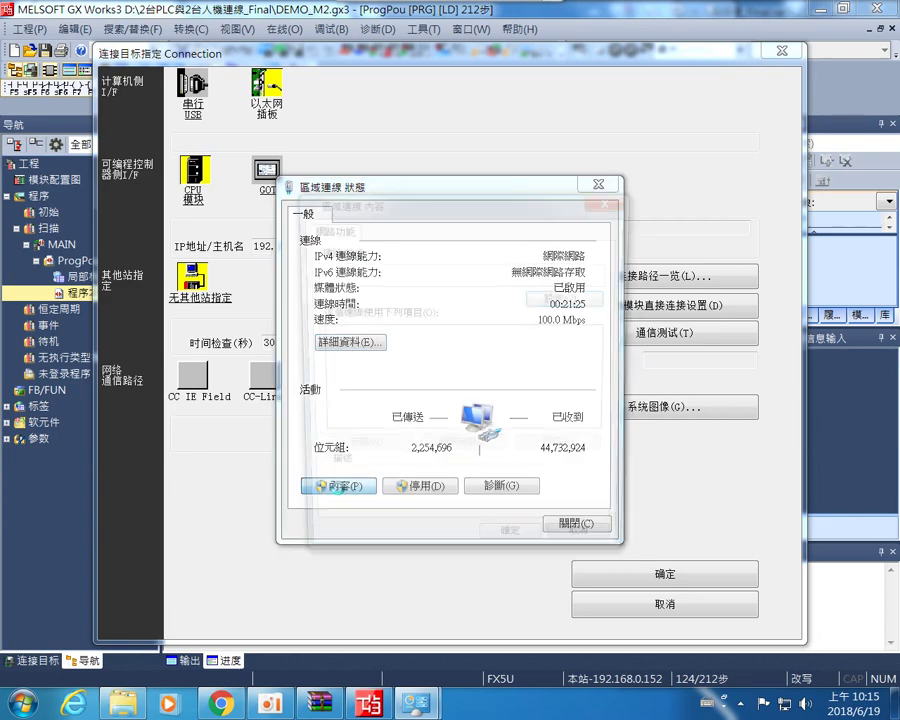
click(490, 395)
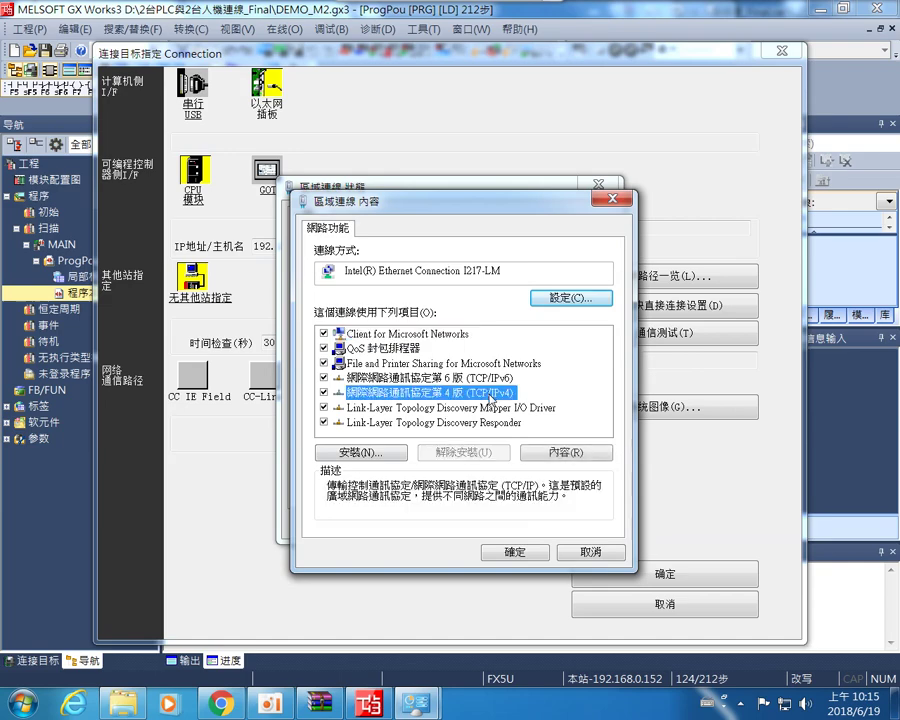
click(566, 452)
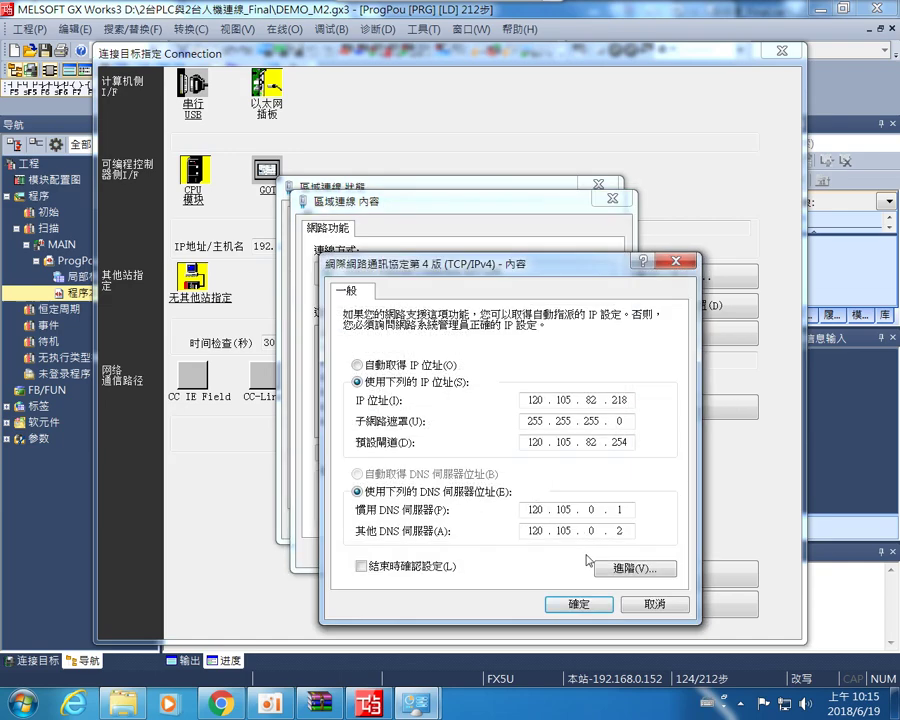
Add a second IP address, 192.168.0.18 with mask 255.255.255.0, and confirm all dialogs
click(636, 568)
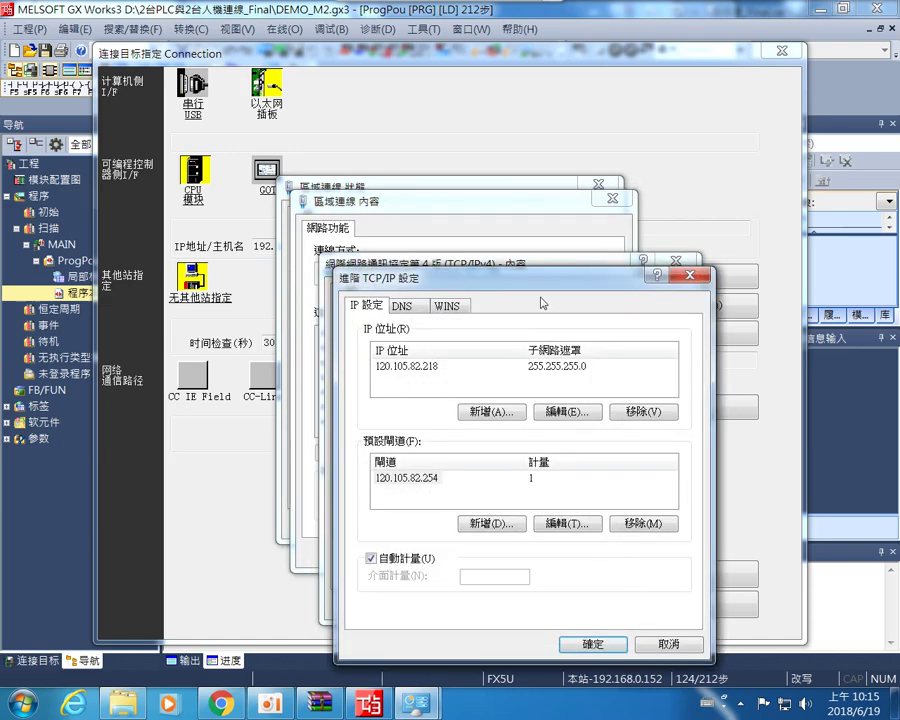
click(494, 410)
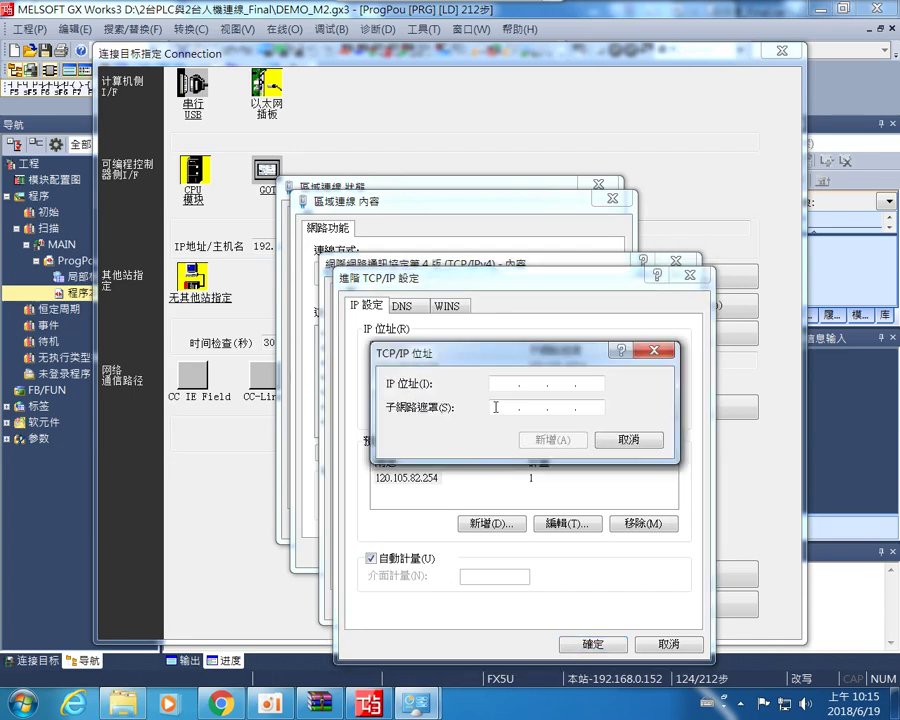
text(192 . 168 . )
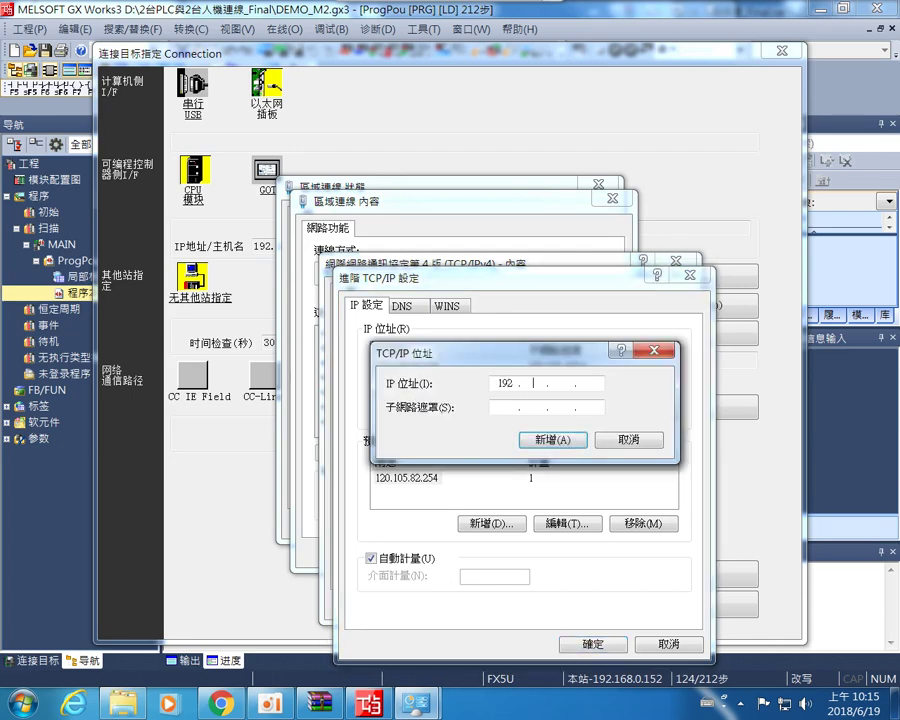
text(0 . 18)
click(540, 441)
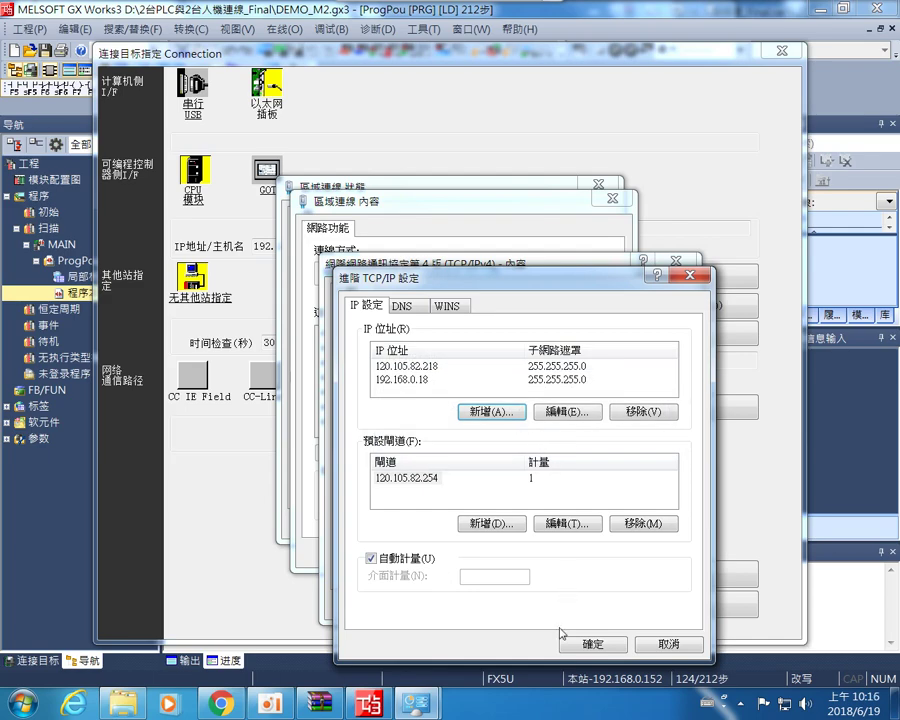
click(590, 644)
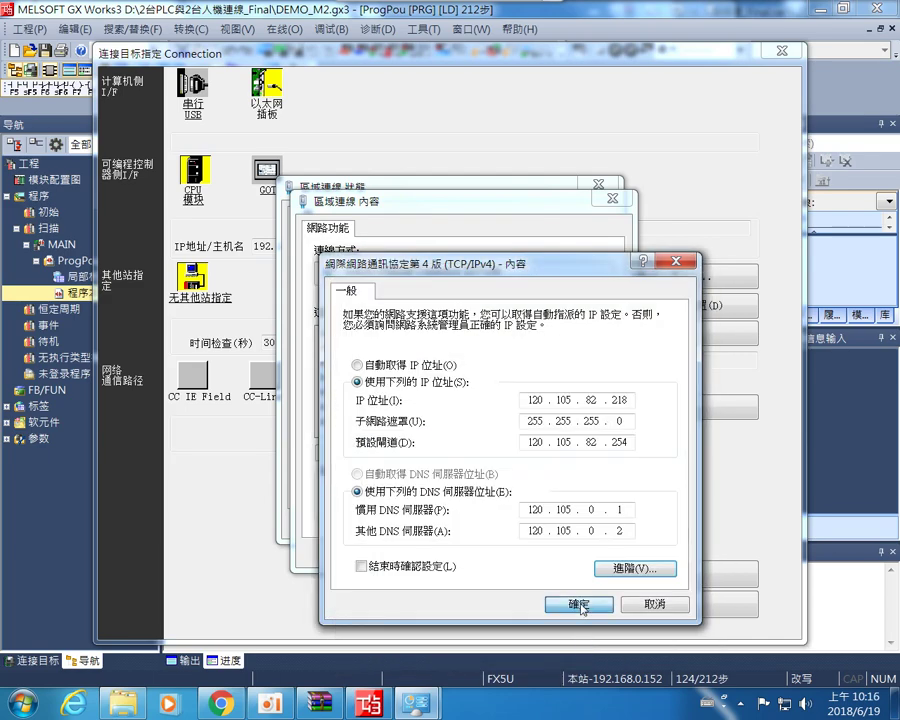
click(580, 606)
click(516, 550)
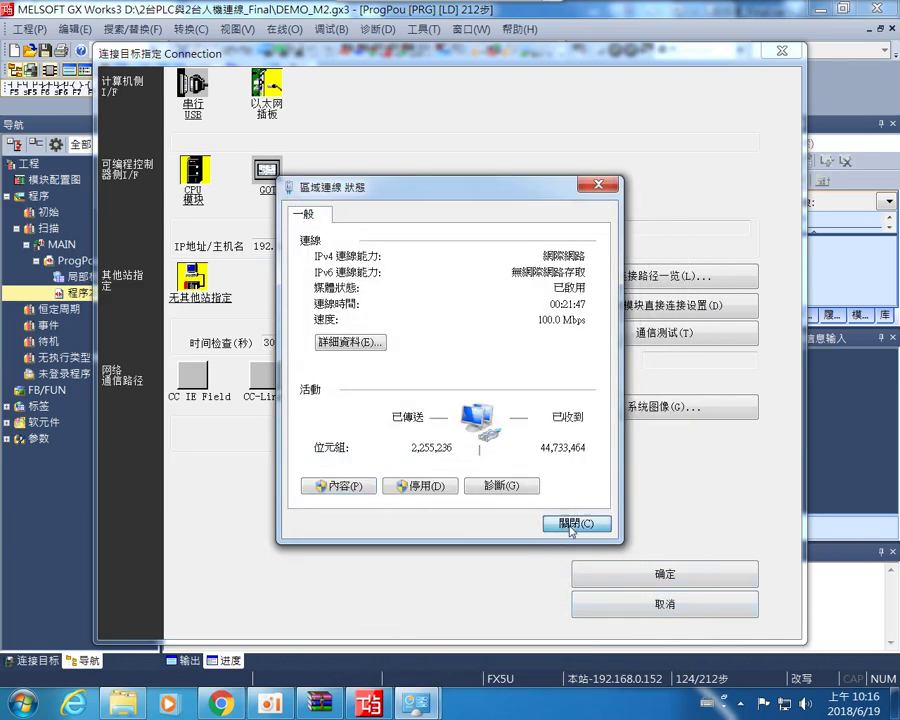
Rerun the PLC communication test, which fails again with ES:0180840b
click(577, 523)
click(664, 332)
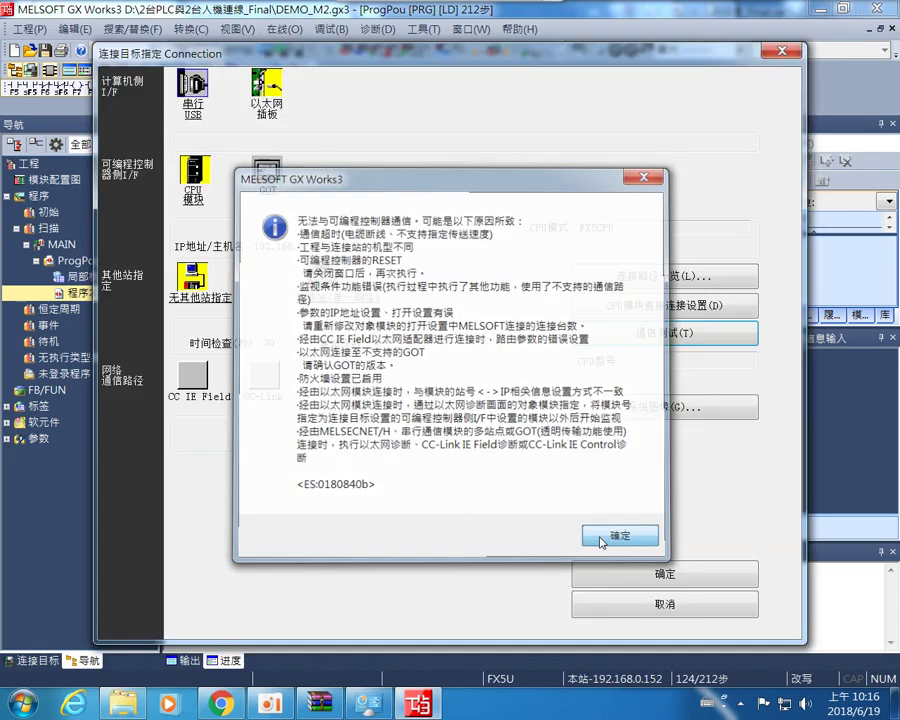
click(606, 532)
Search the network for FX5 CPUs through the Intel I217-LM adapter
double_click(193, 216)
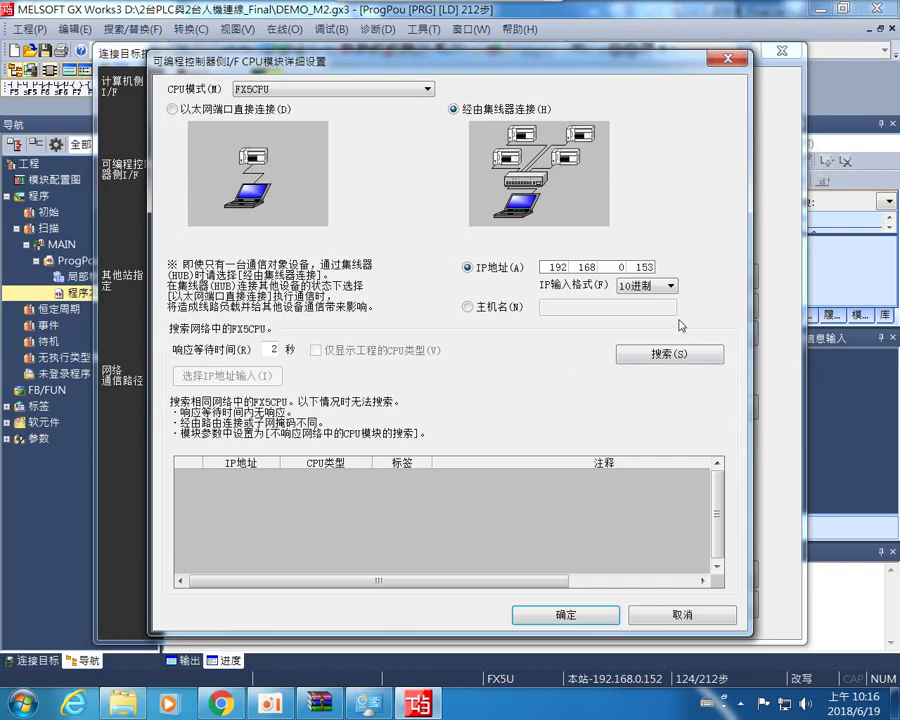
click(683, 354)
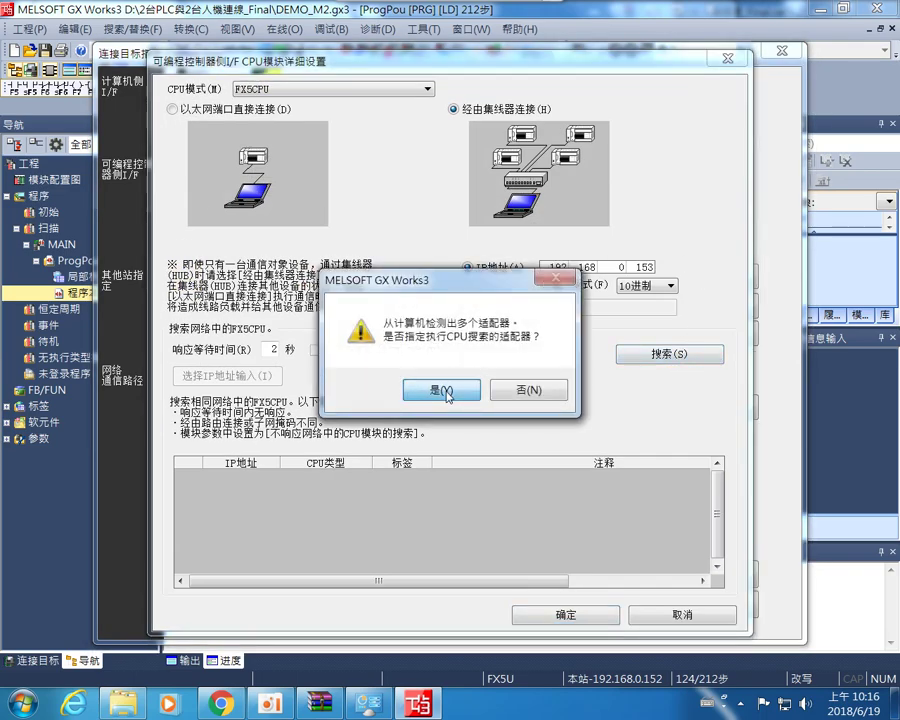
click(444, 389)
click(490, 322)
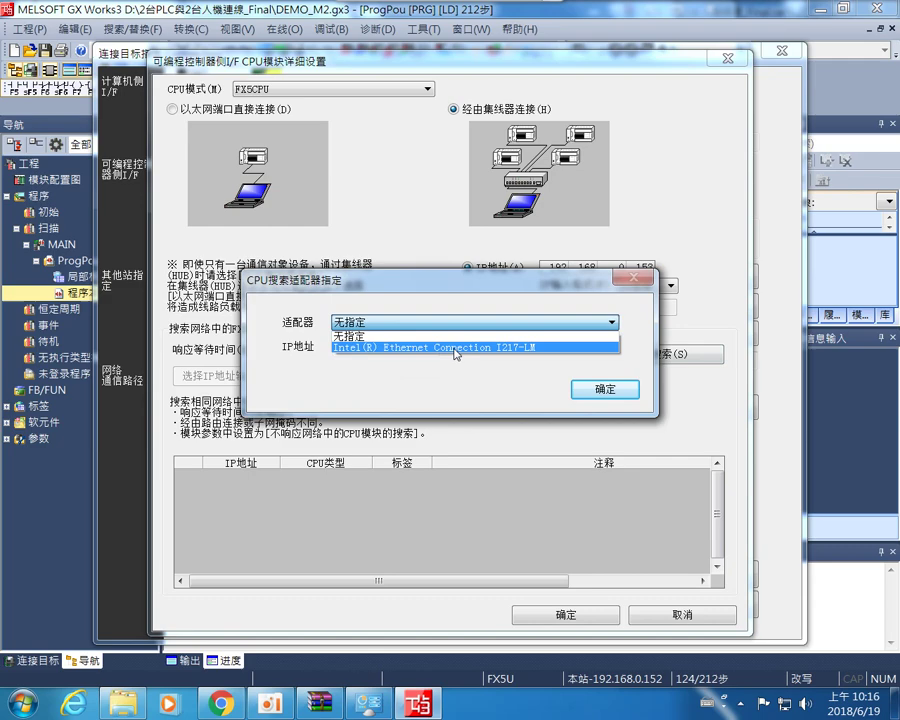
click(600, 342)
click(612, 392)
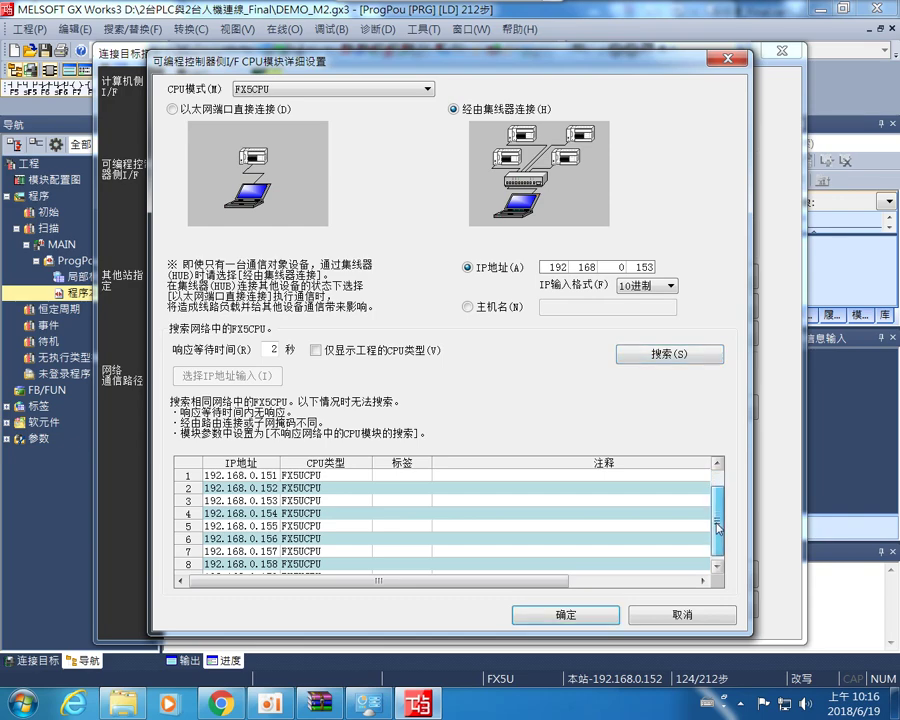
Target the CPU at 192.168.0.157 and confirm the communication test connects to the FX5U
scroll(716, 535, down, 1)
click(265, 527)
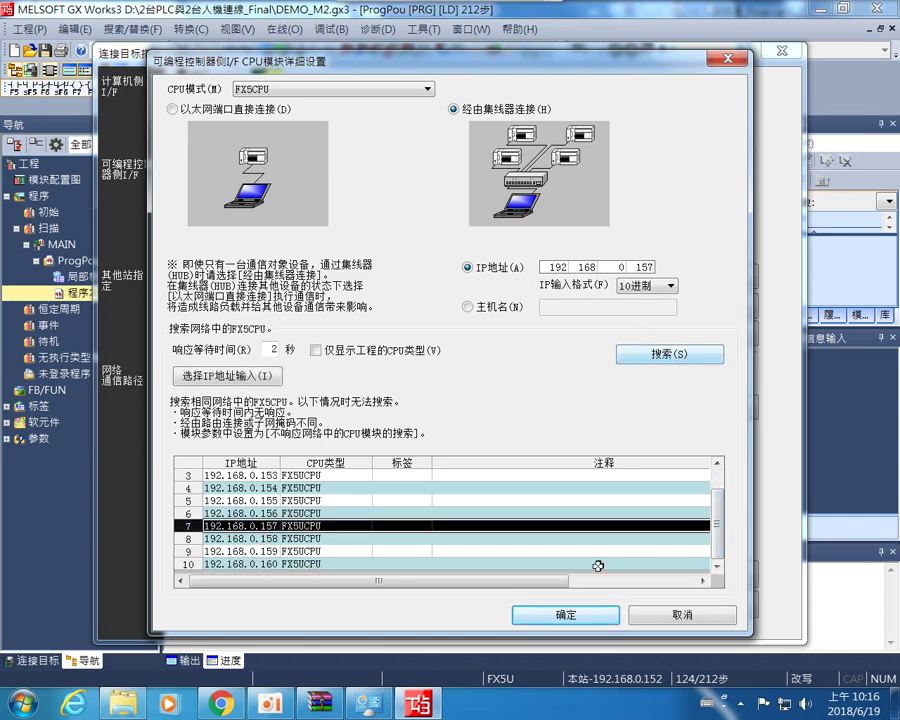
click(588, 614)
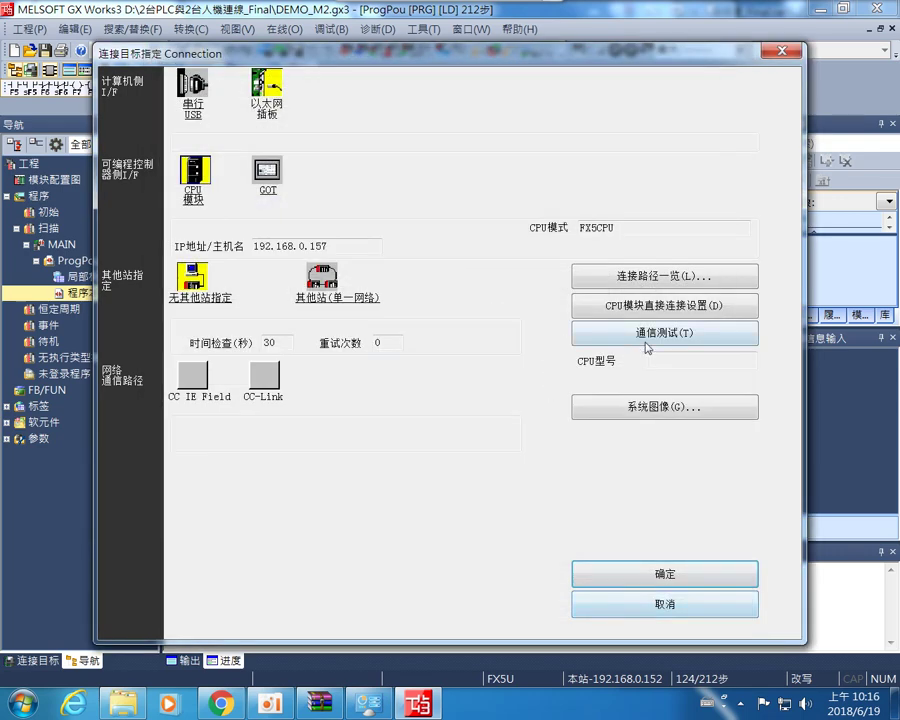
click(647, 336)
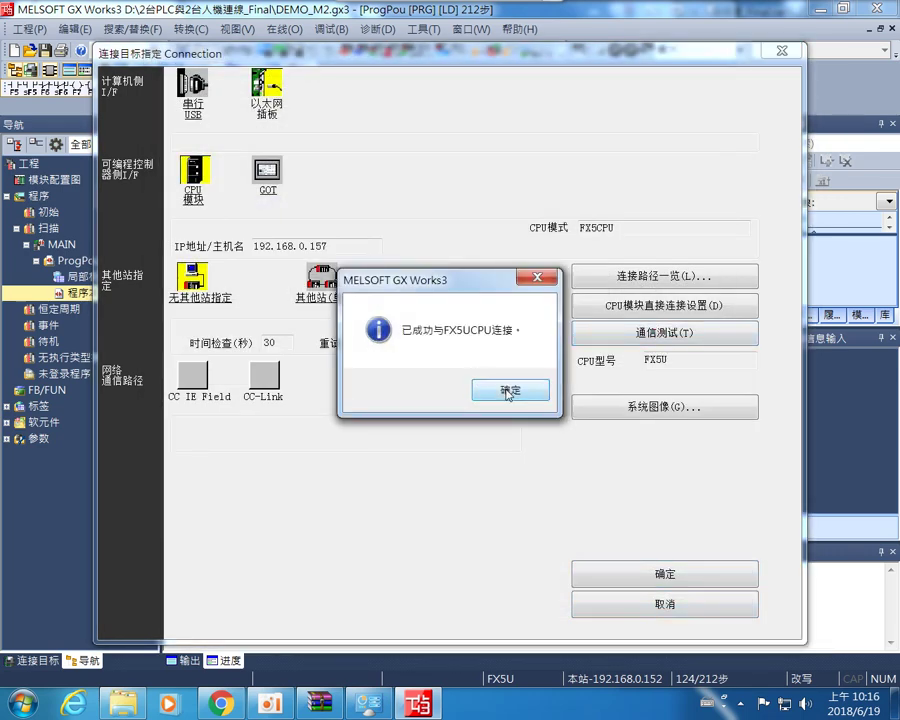
click(510, 398)
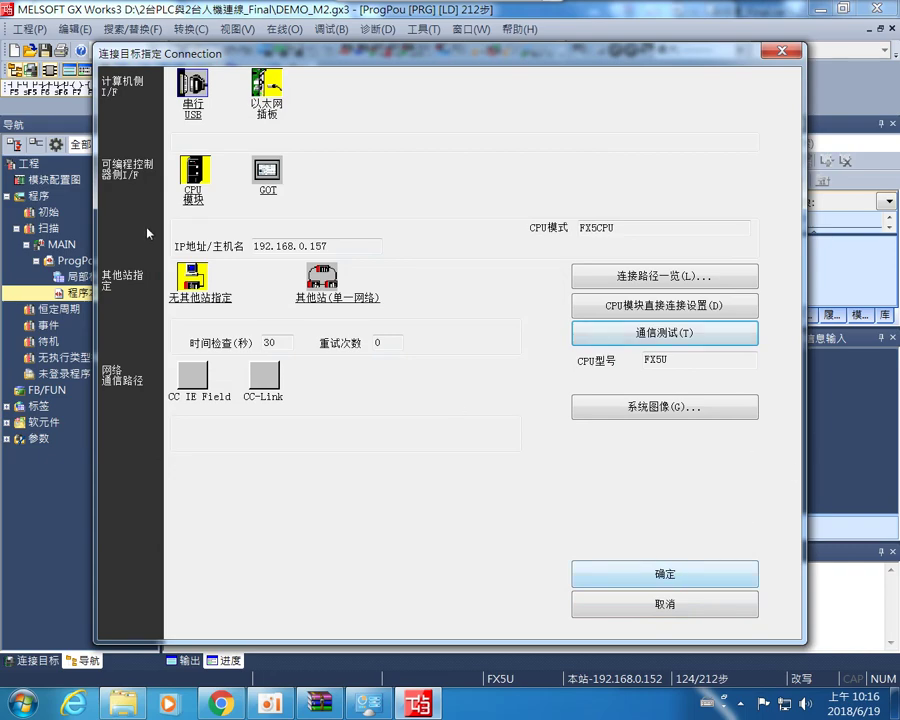
Repeat the FX5 CPU network search with the Intel I217-LM adapter
double_click(186, 196)
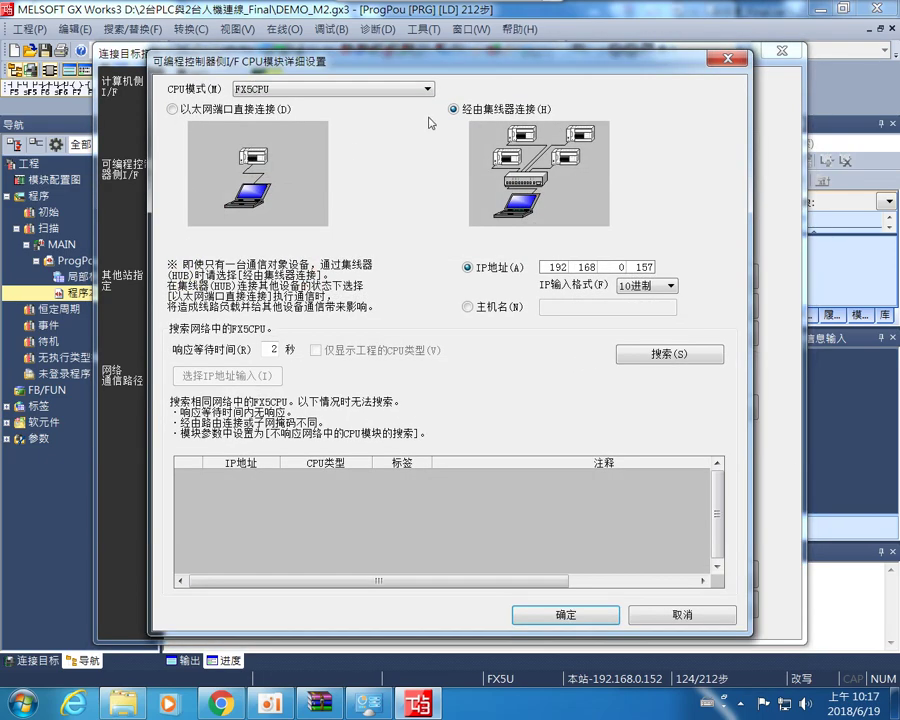
click(651, 358)
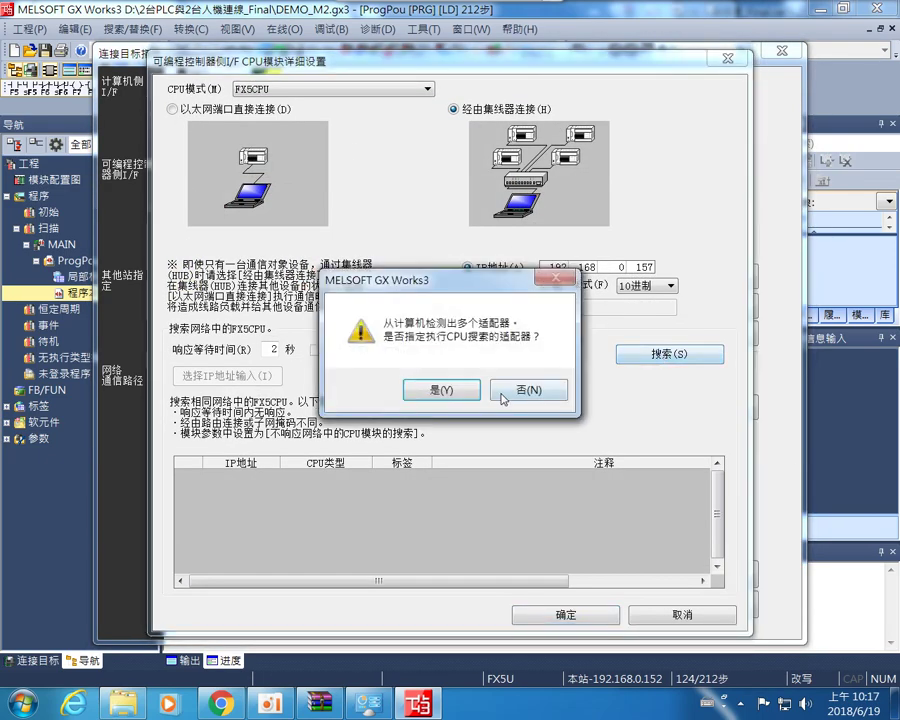
click(458, 390)
click(474, 323)
click(480, 347)
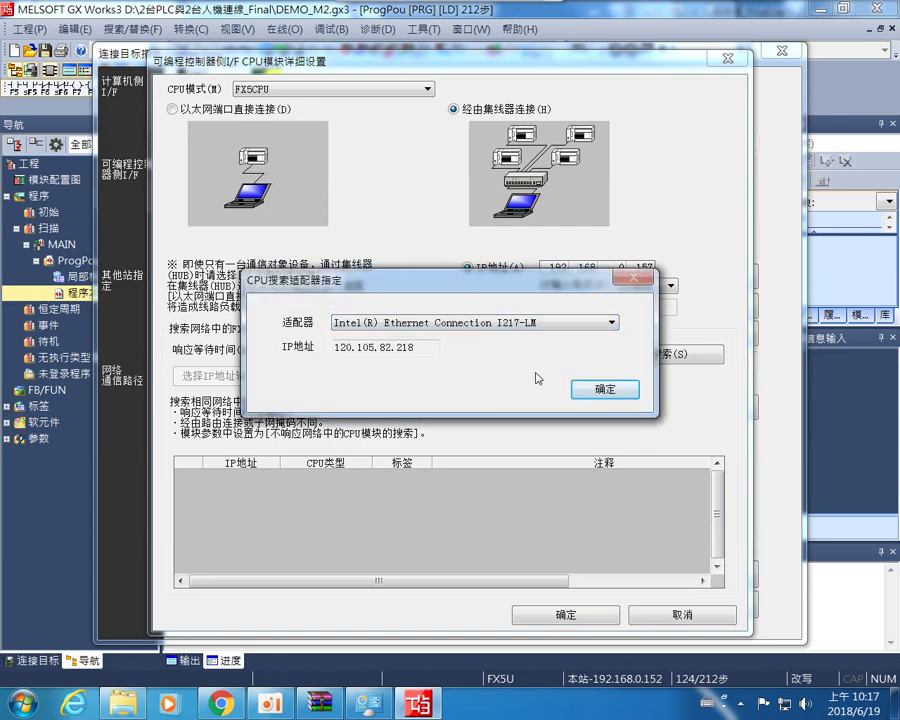
click(598, 390)
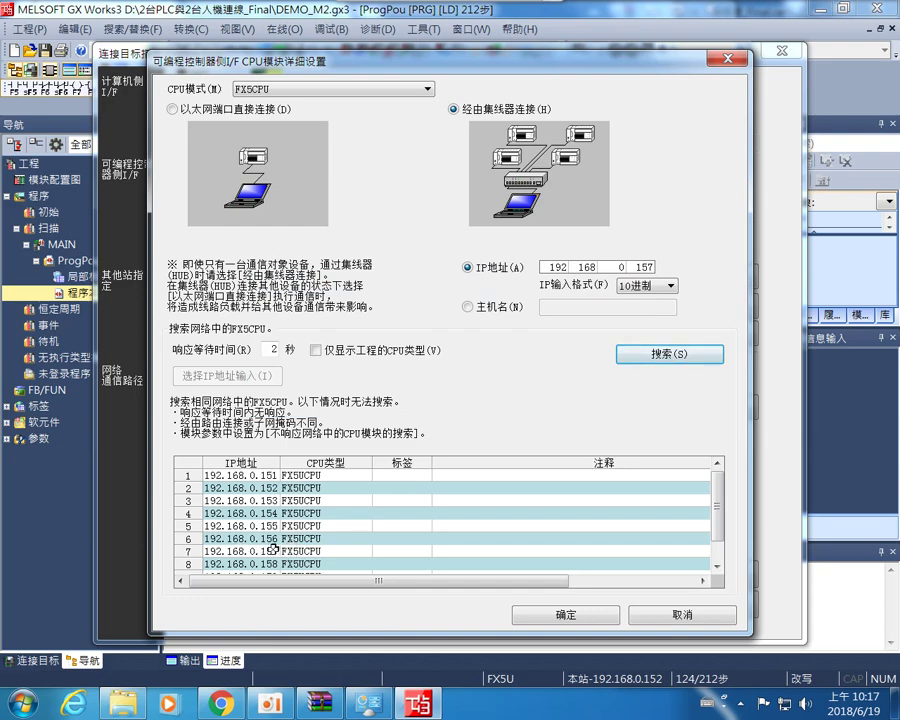
Target the CPU at 192.168.0.153 and verify the communication test succeeds
click(274, 550)
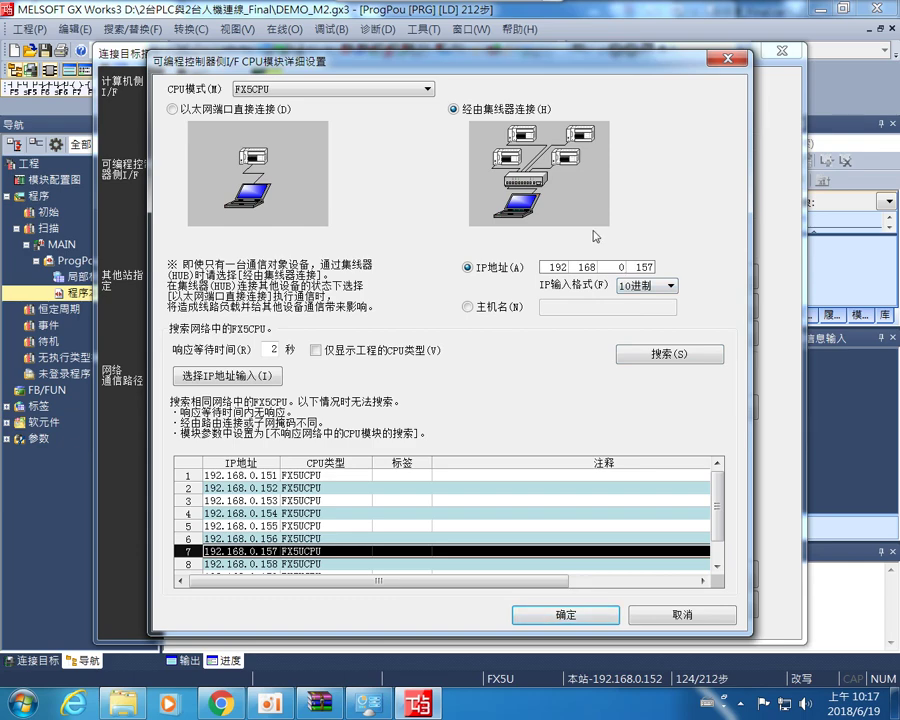
click(260, 500)
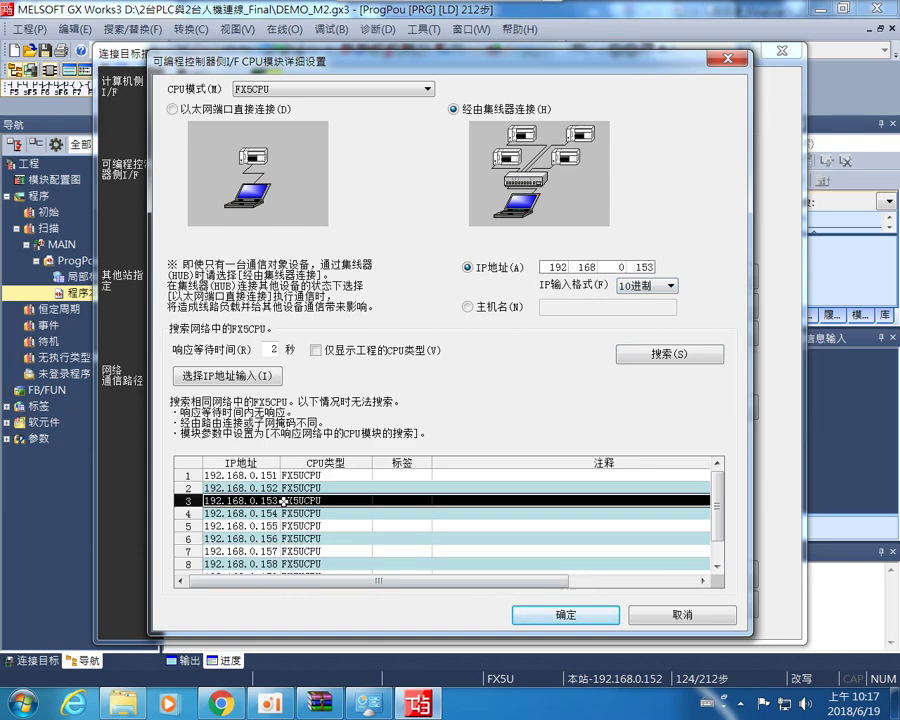
click(566, 617)
click(676, 340)
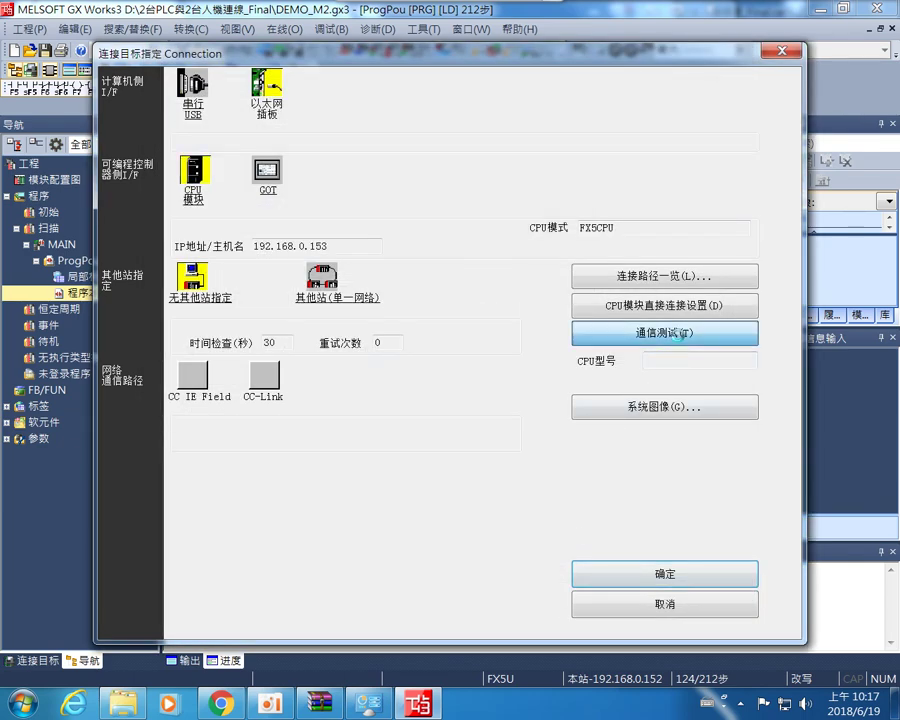
click(484, 390)
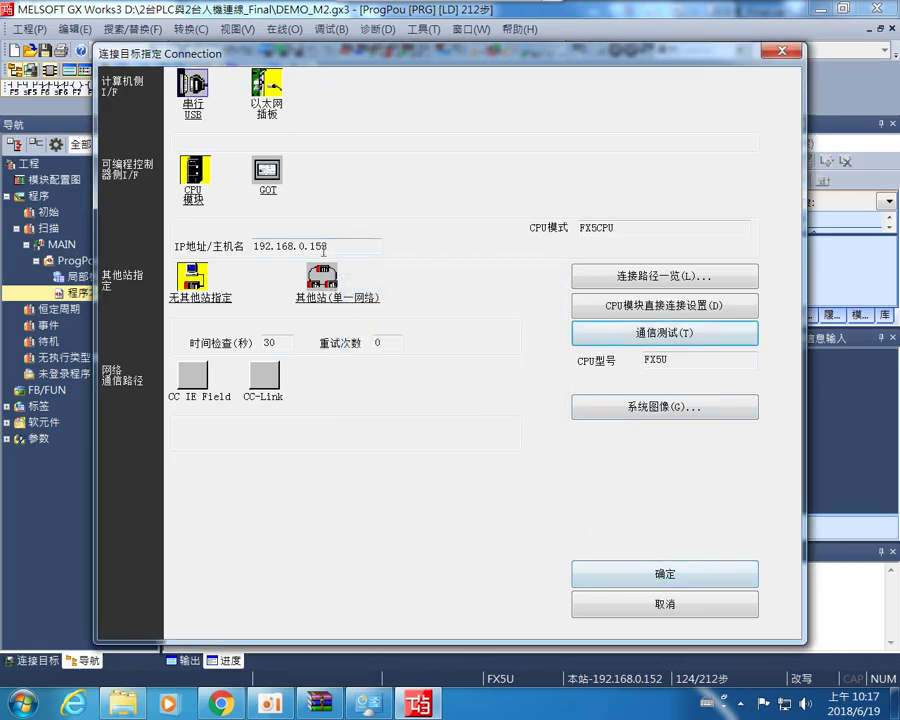
drag(340, 246, 293, 246)
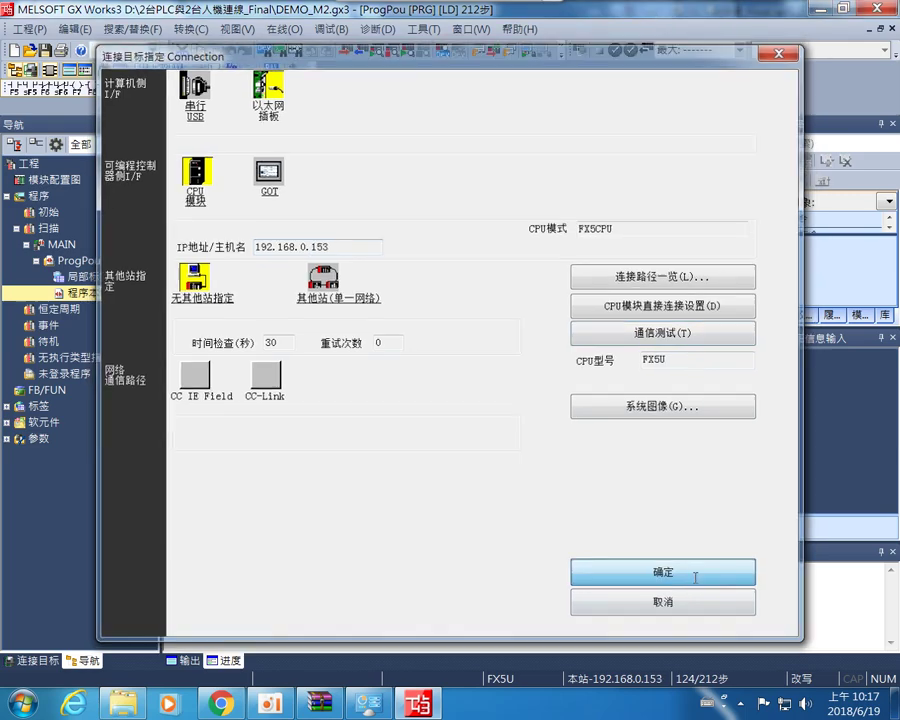
Confirm the connection settings and save the project as DEMO_M3.gx3 in the same folder
click(720, 588)
click(36, 30)
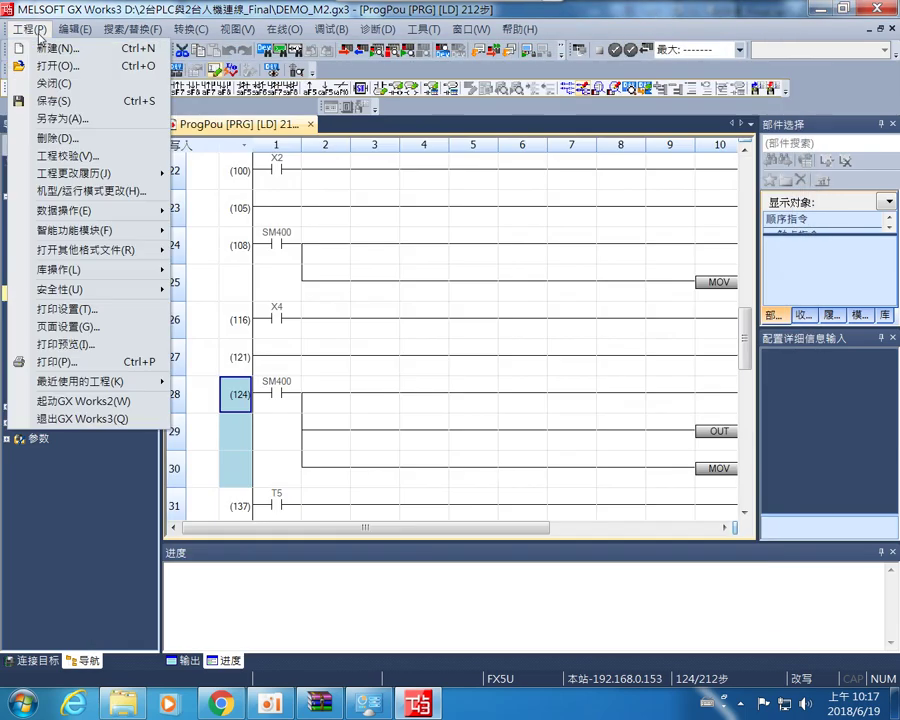
click(78, 120)
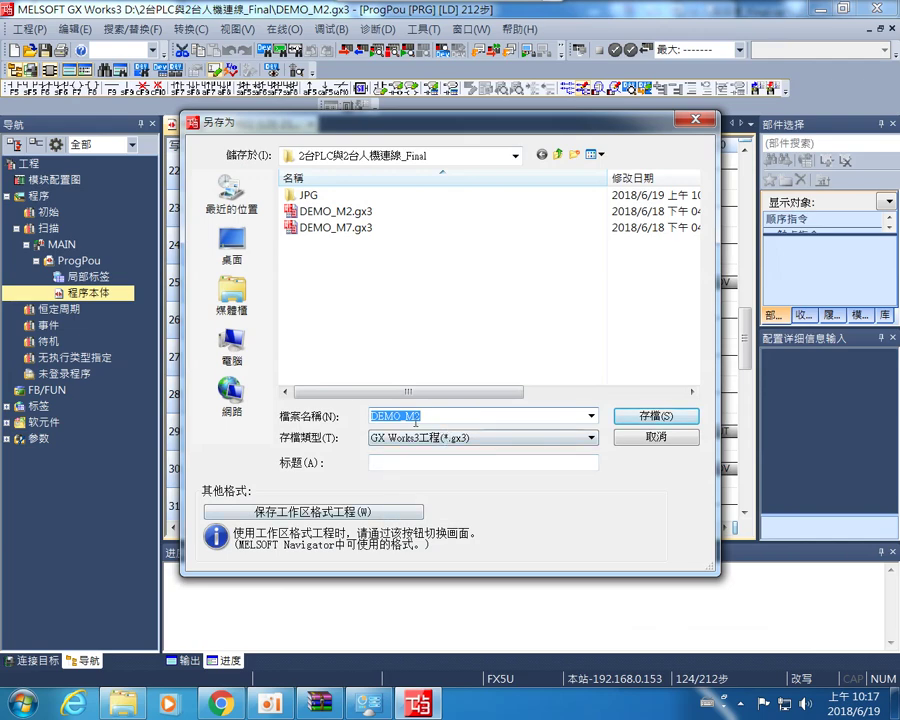
drag(416, 416, 431, 416)
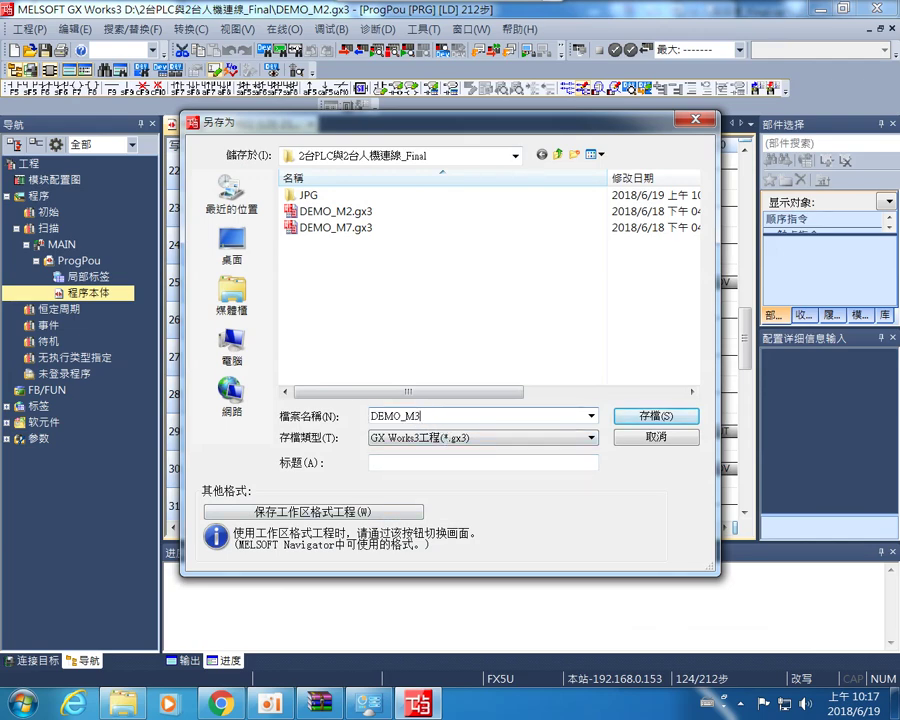
text(3)
click(660, 414)
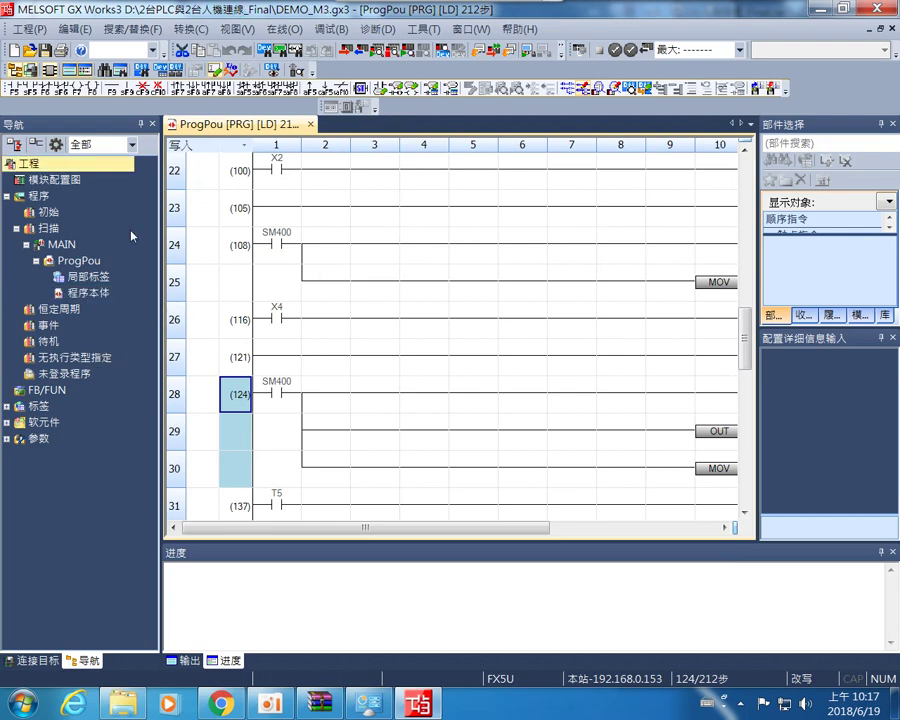
Open the FX5UCPU Ethernet Port parameters and begin editing own-node IP 192.168.0.152
click(7, 440)
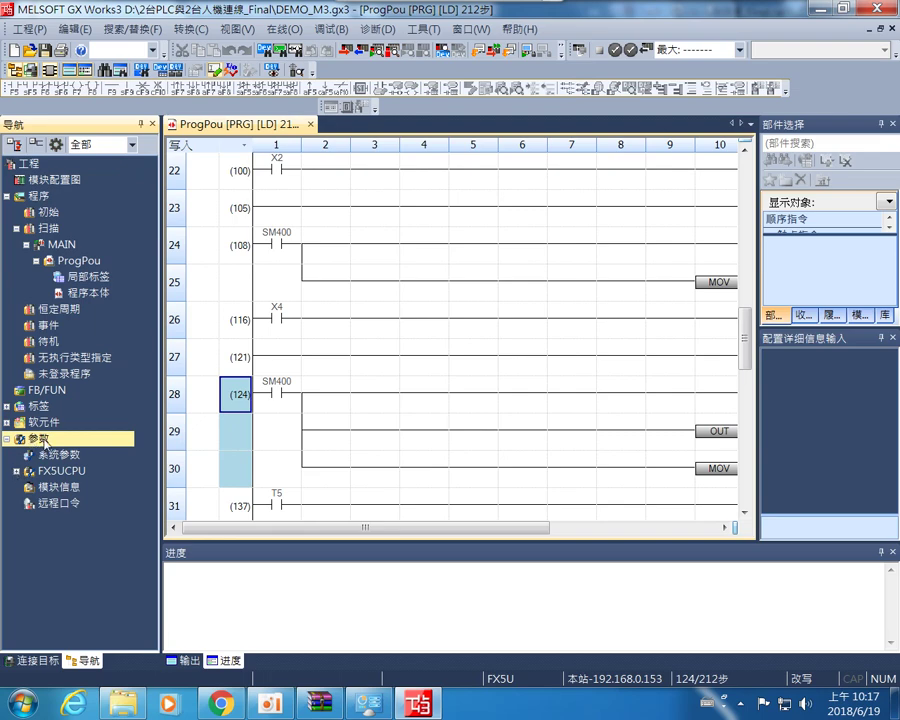
click(19, 474)
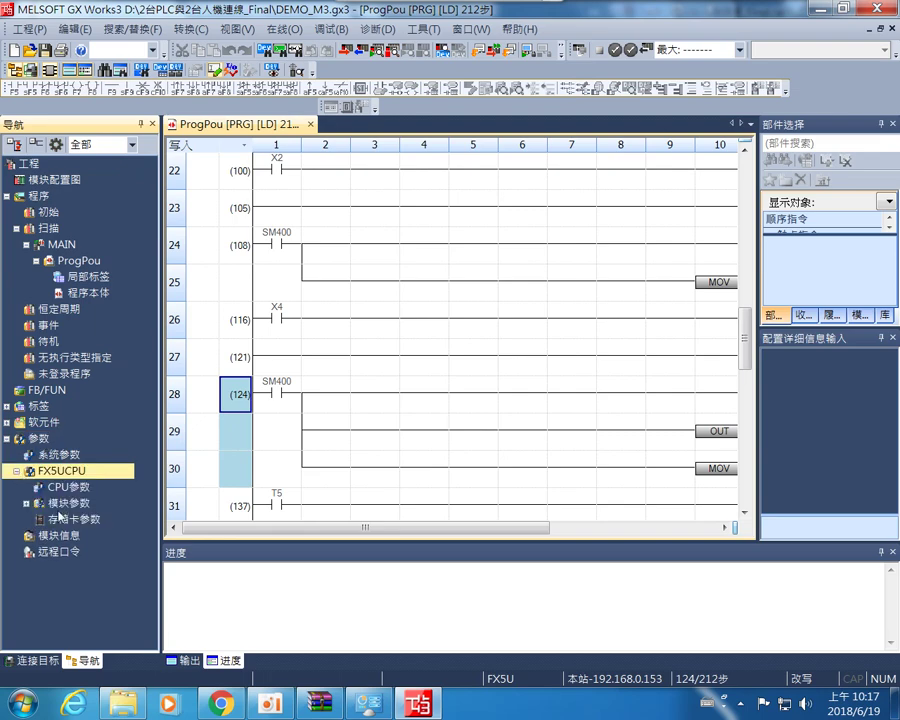
click(25, 505)
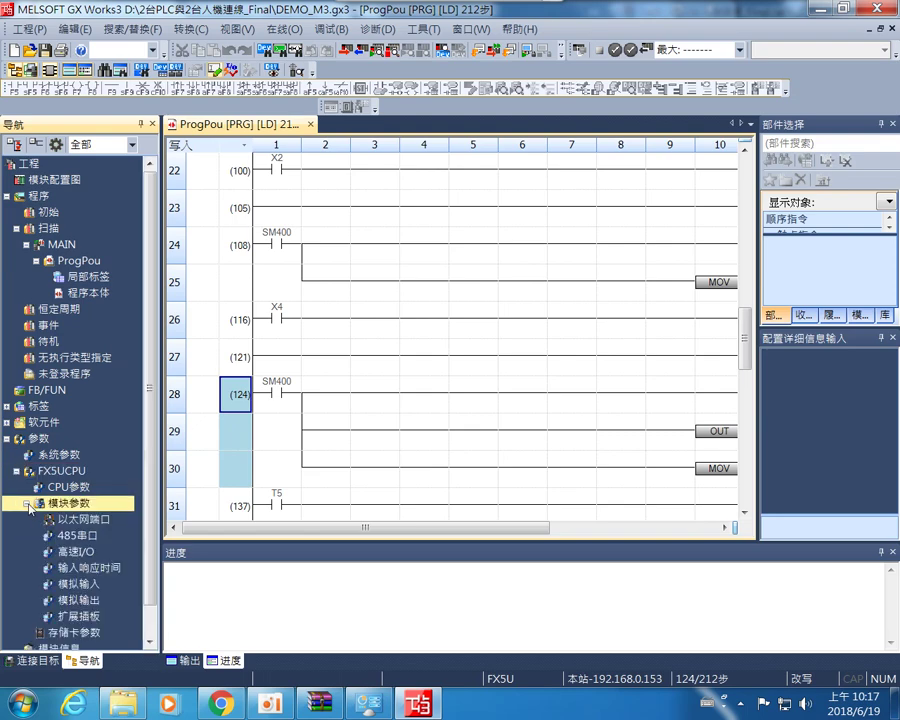
double_click(76, 521)
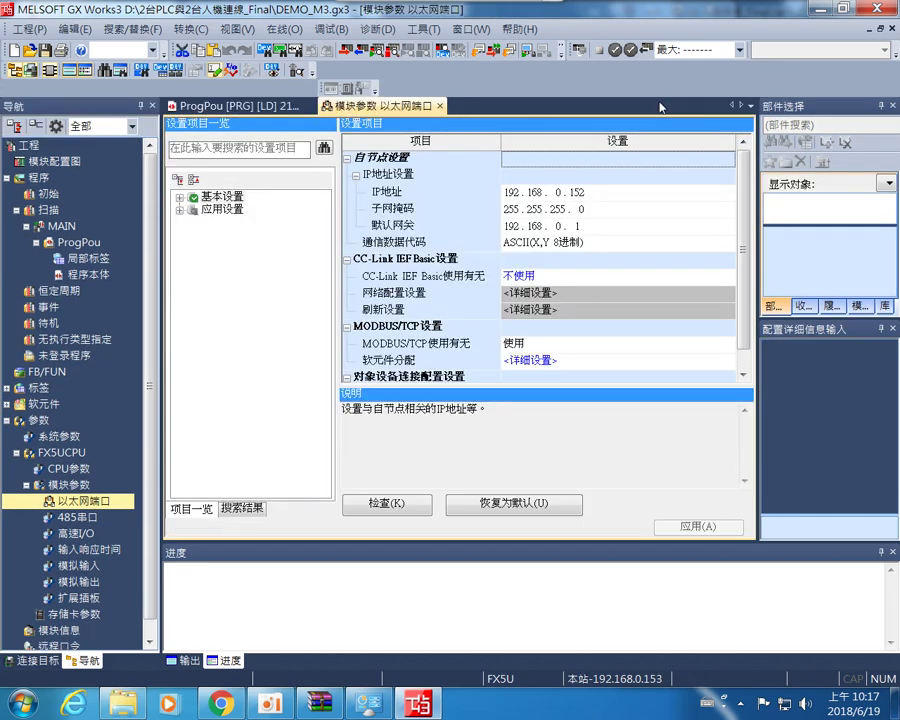
click(596, 193)
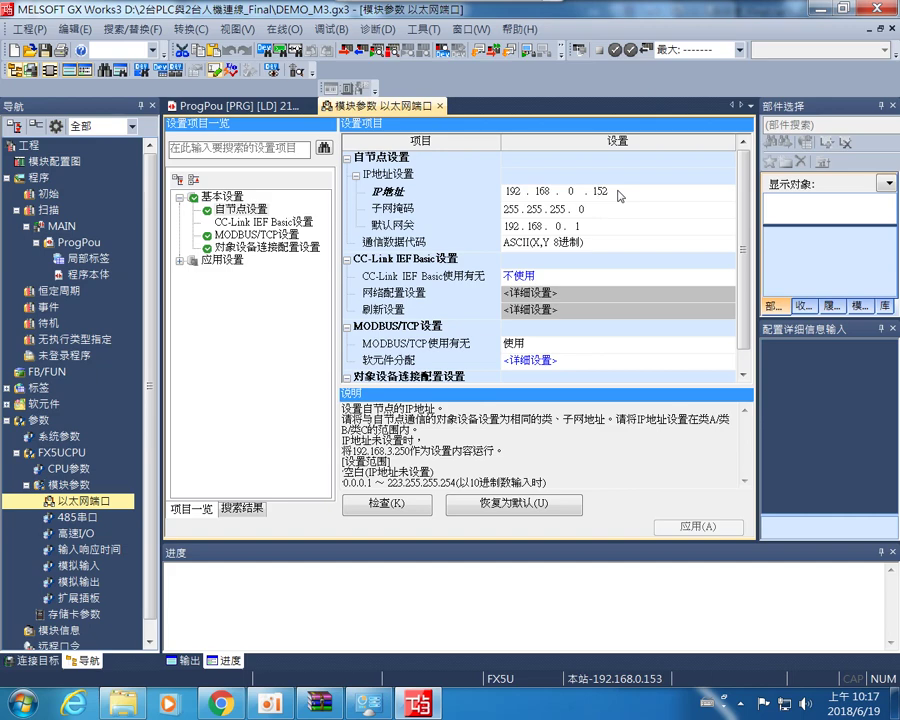
key(BackSpace)
Open the Read from PLC window and close it without reading anything
click(284, 29)
key(Escape)
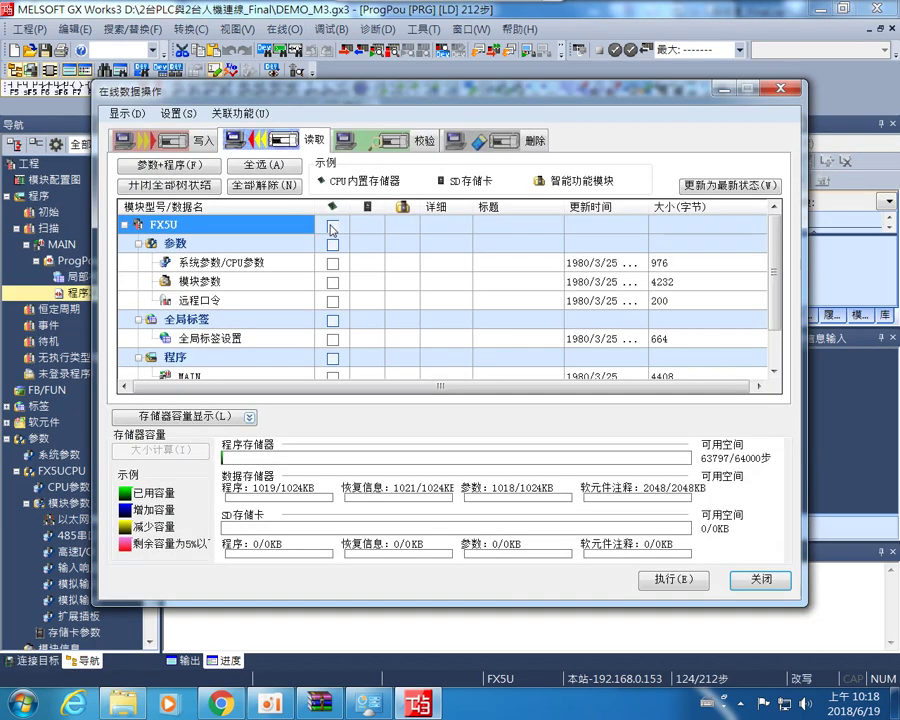
click(761, 580)
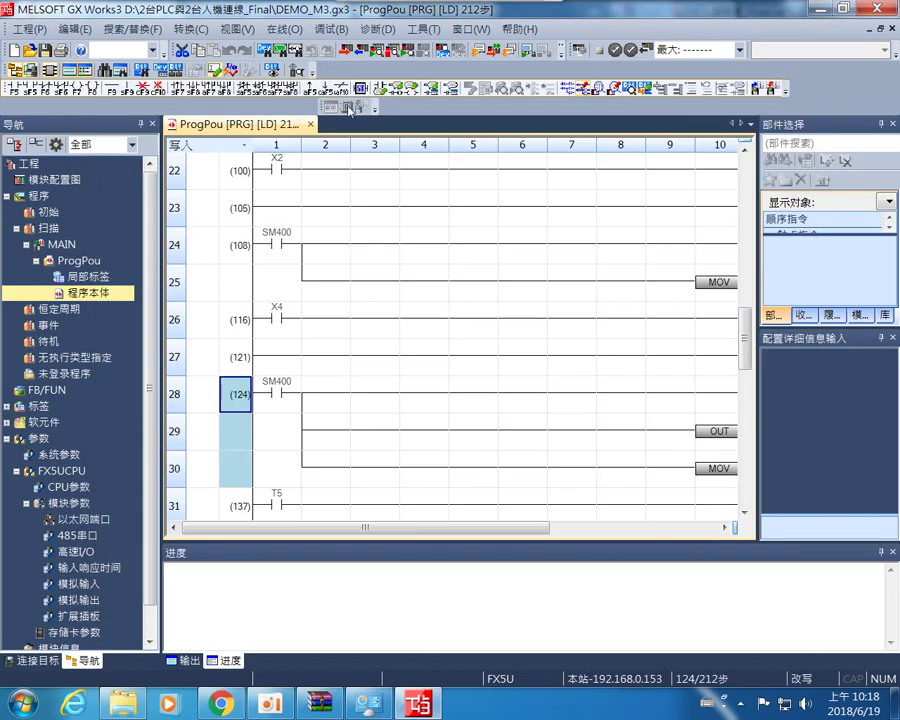
Confirm the connection destination as Other Connection Method over Ethernet to IP 192.168.0.153
click(285, 28)
click(320, 40)
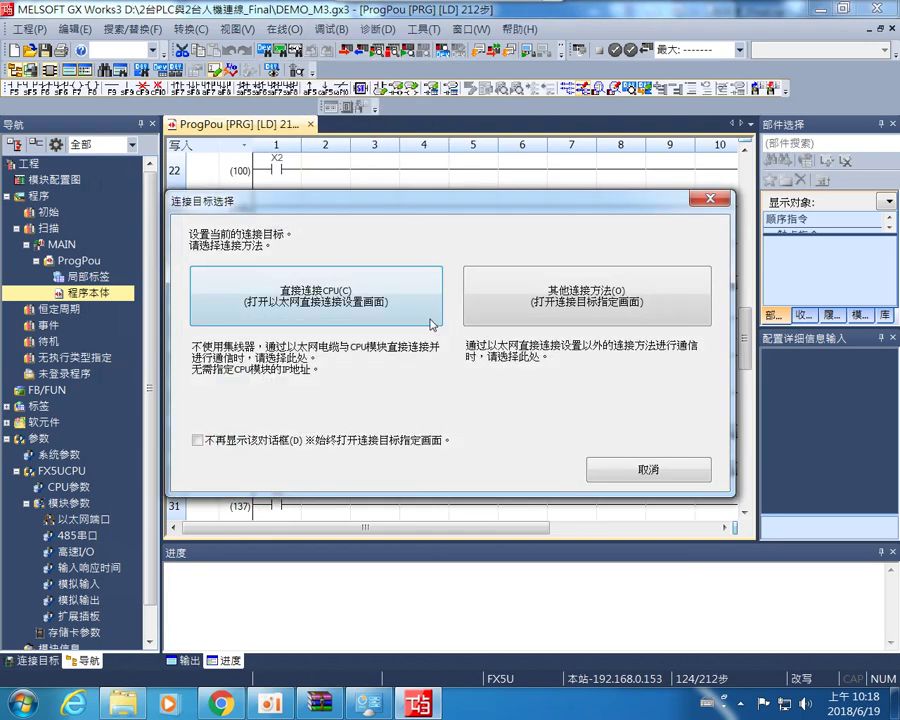
click(614, 321)
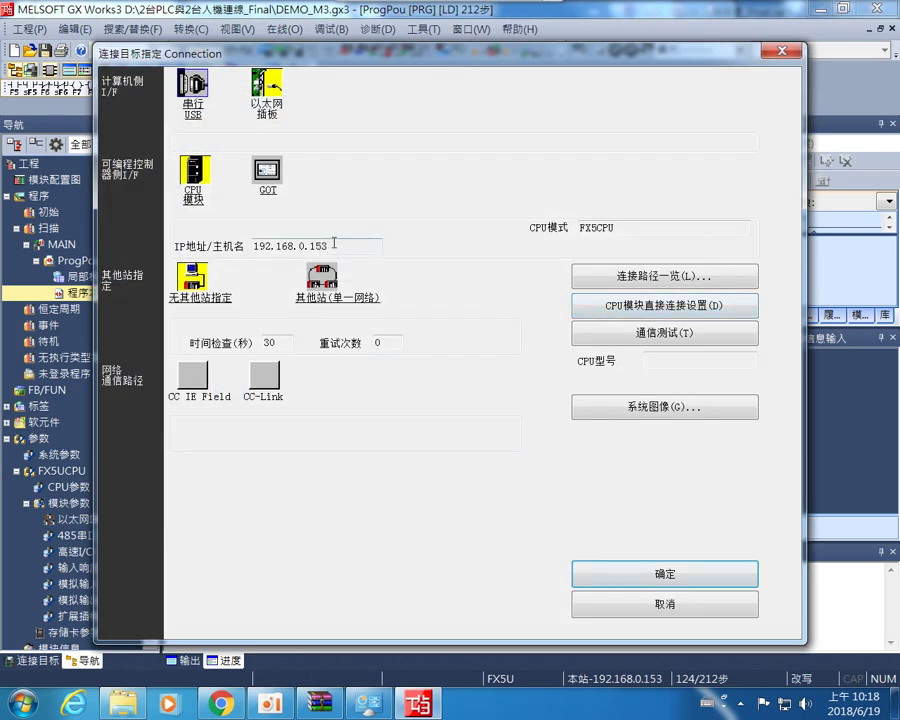
click(662, 606)
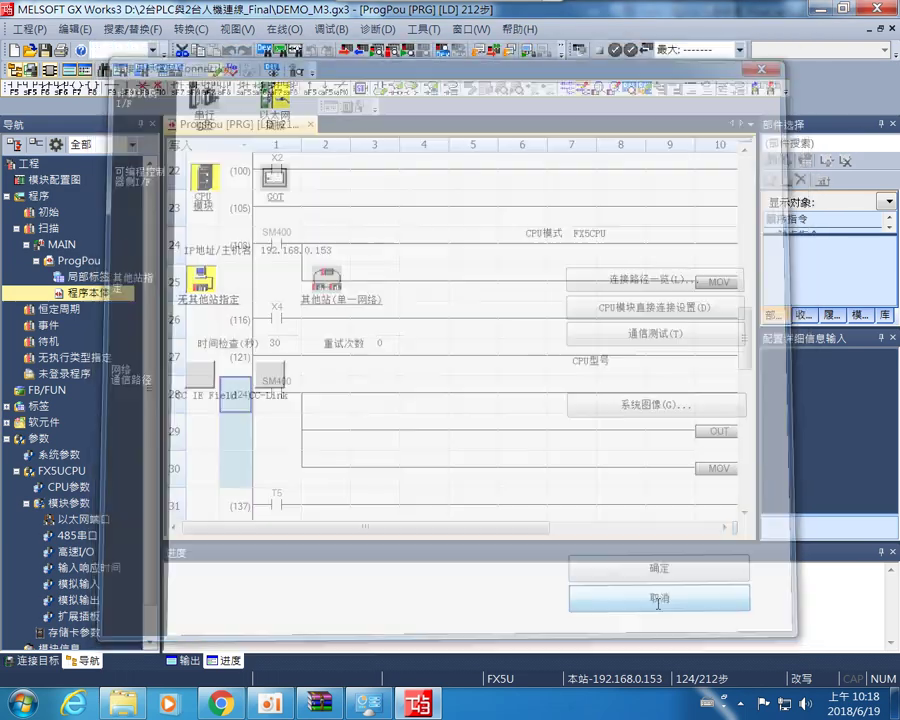
click(80, 520)
Change the Ethernet port's own-node IP address from 192.168.0.152 to 192.168.0.153
double_click(99, 522)
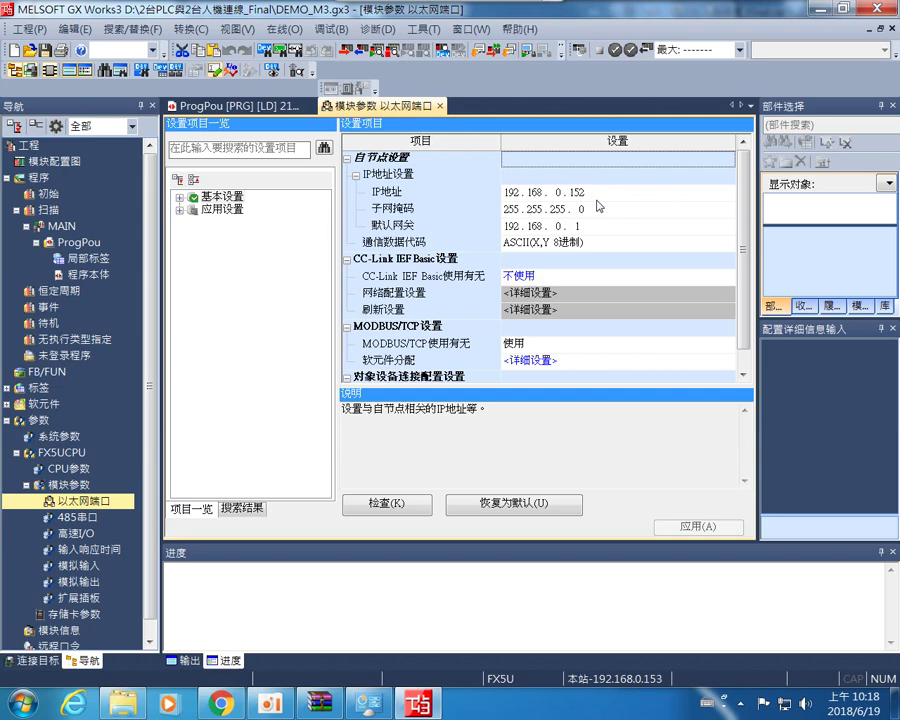
click(599, 191)
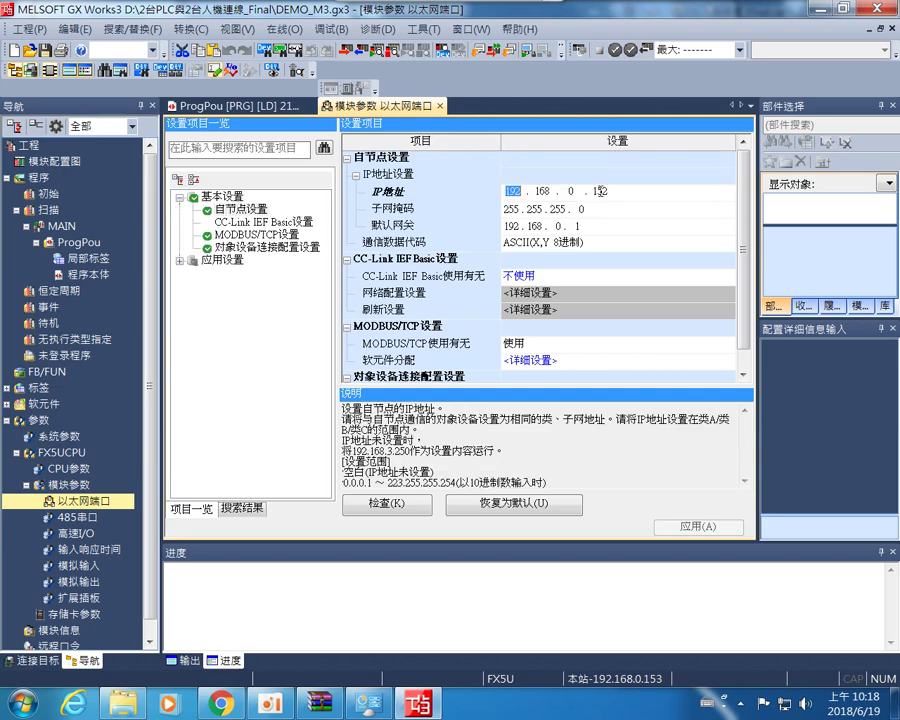
click(594, 192)
key(BackSpace)
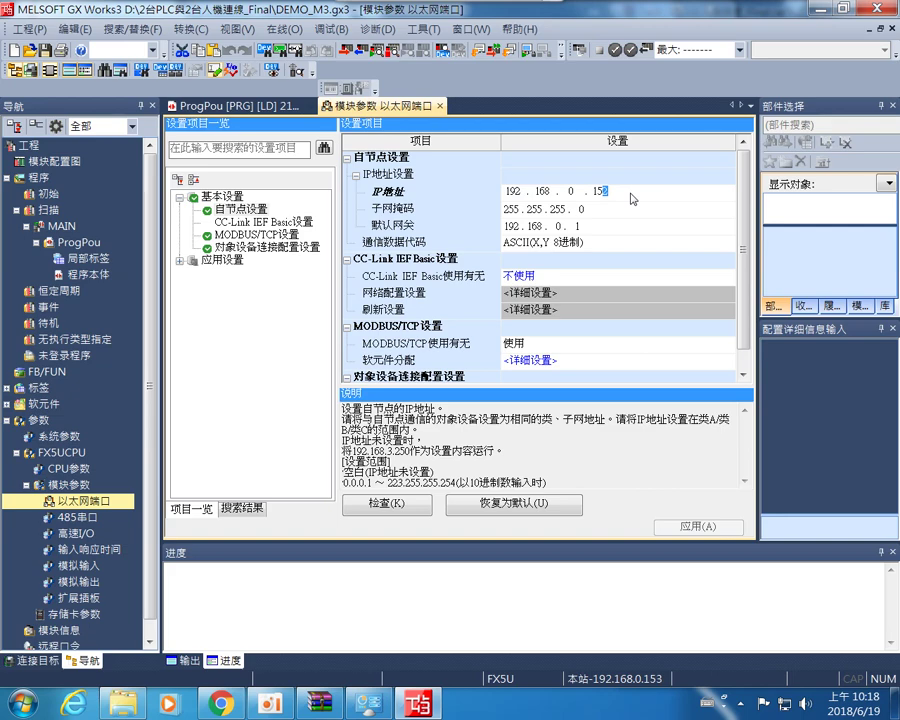
text(3)
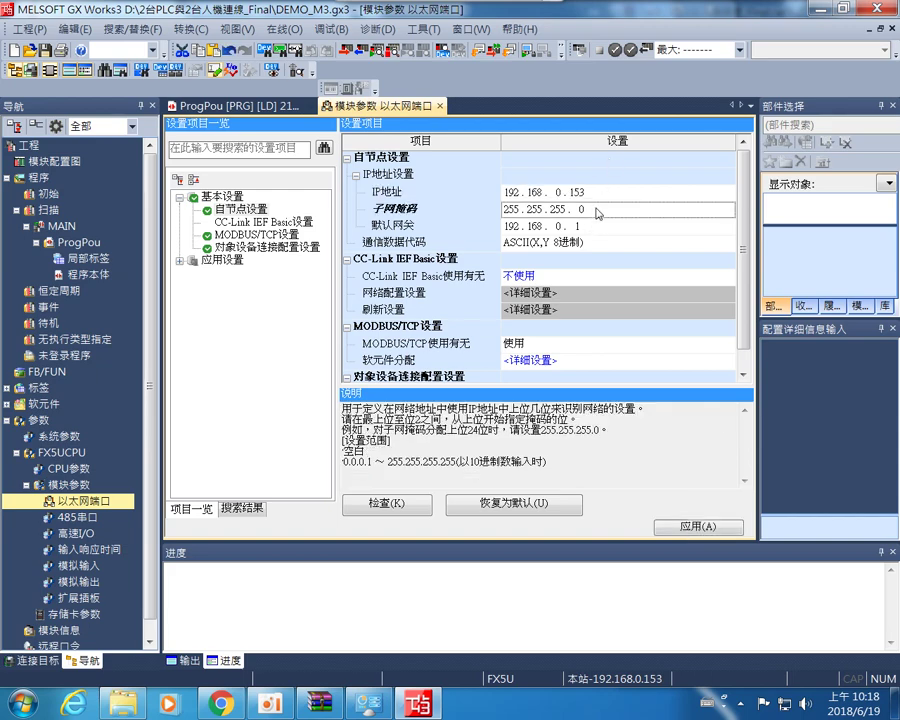
Commit and apply IP 192.168.0.153, then acknowledge the IP mismatch warning
key(Return)
click(698, 523)
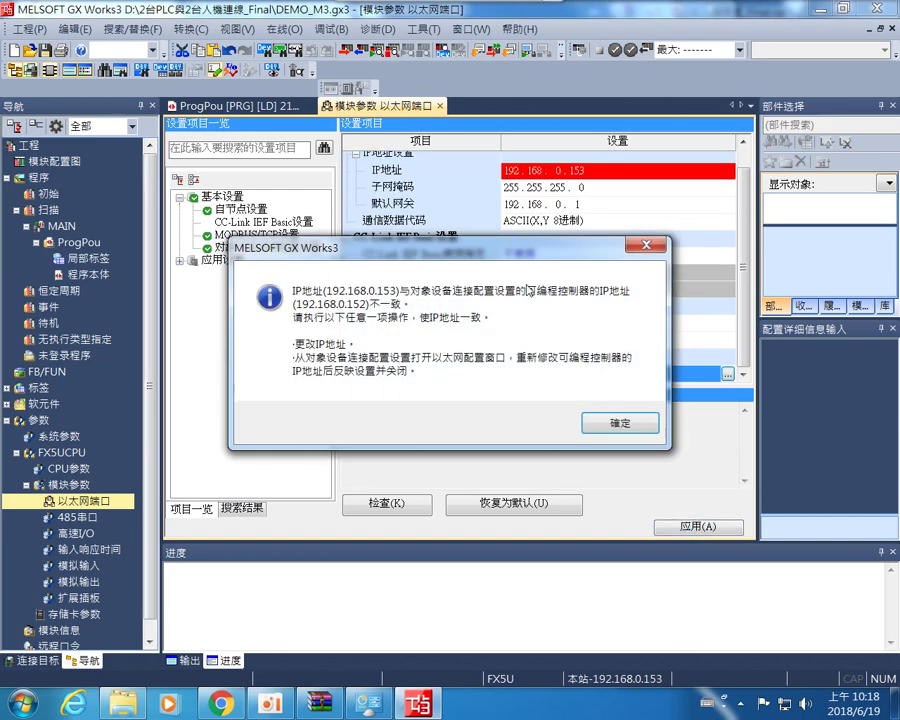
click(622, 425)
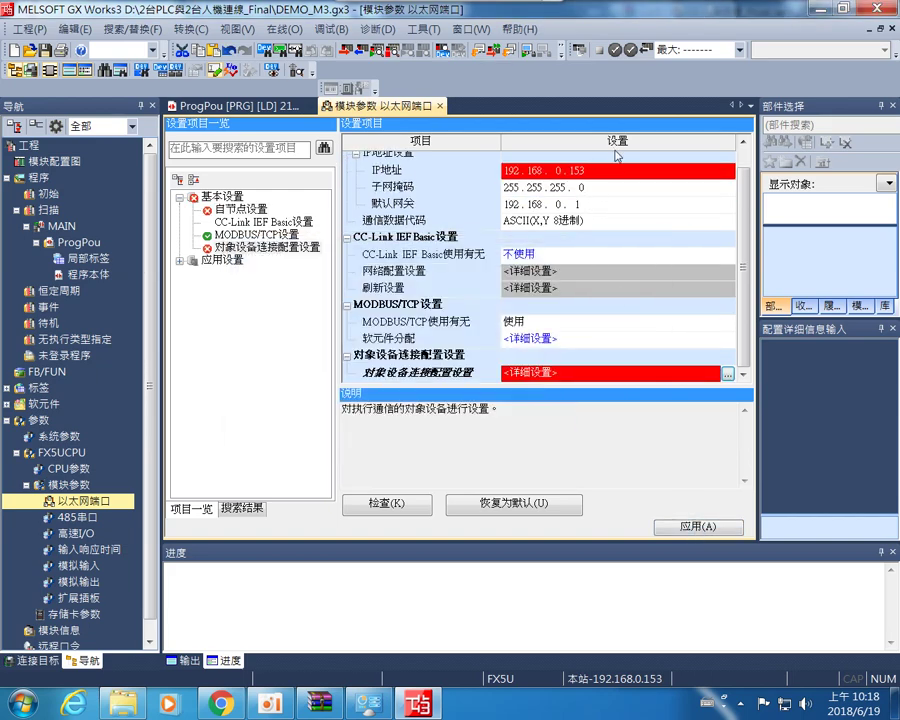
Delete the existing MELSOFT, SLMP and MODBUS connection devices from the Ethernet configuration
click(727, 374)
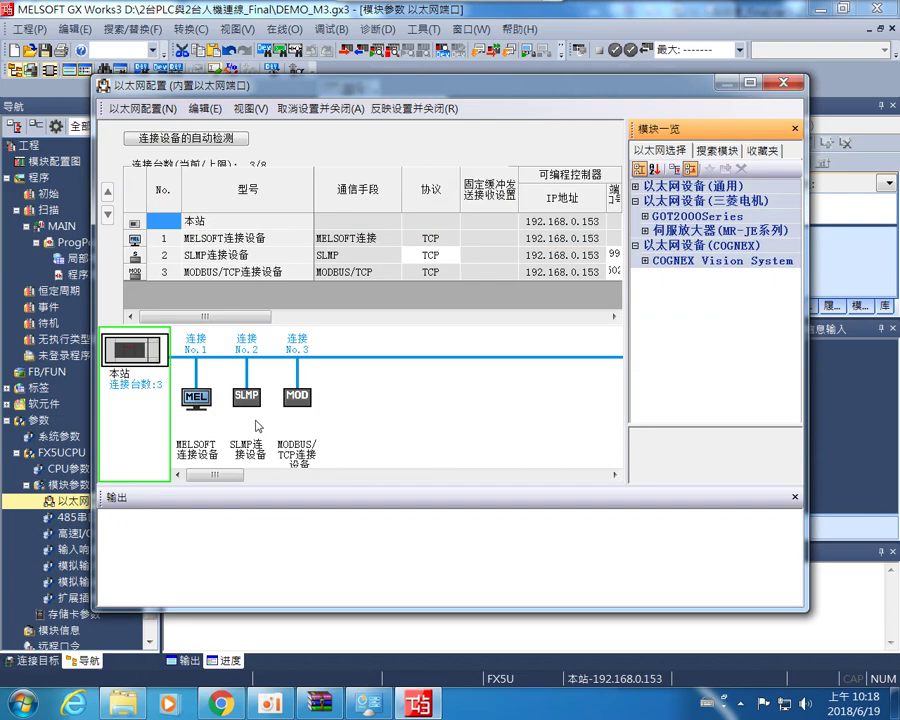
click(195, 400)
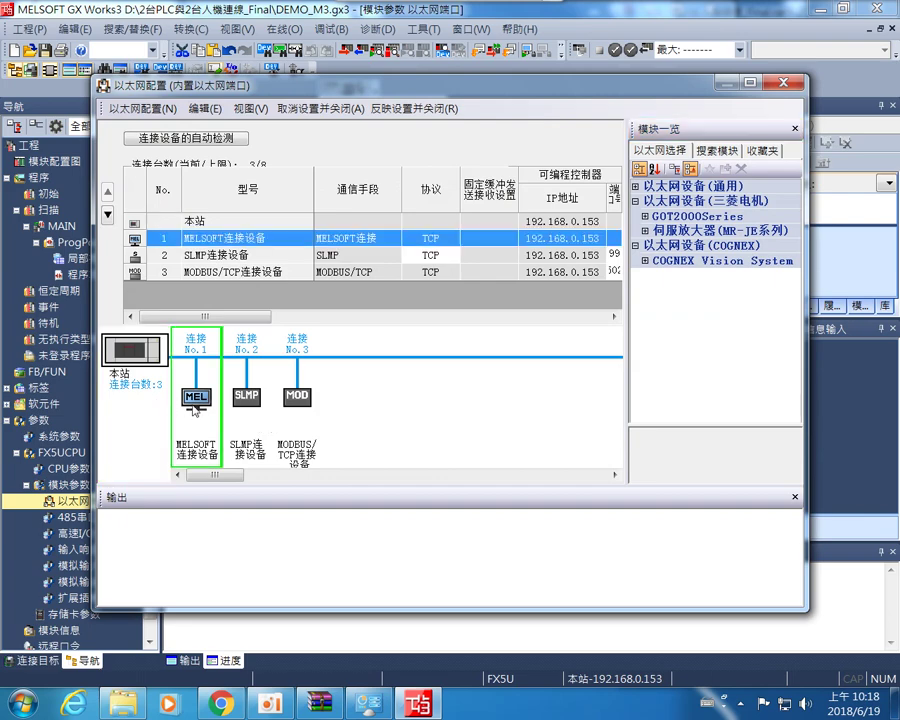
key(Delete)
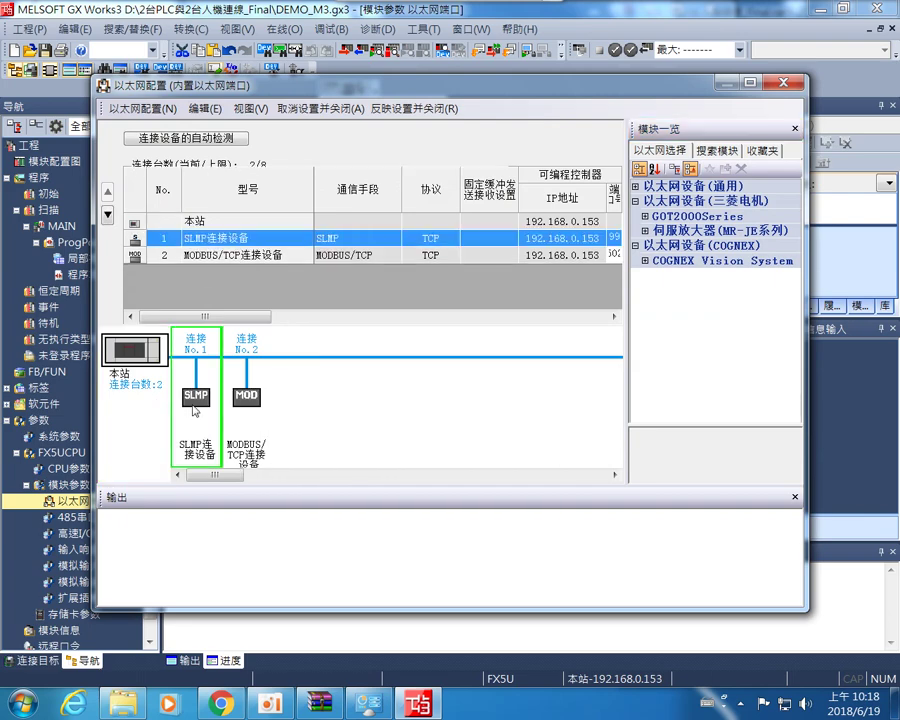
key(Delete)
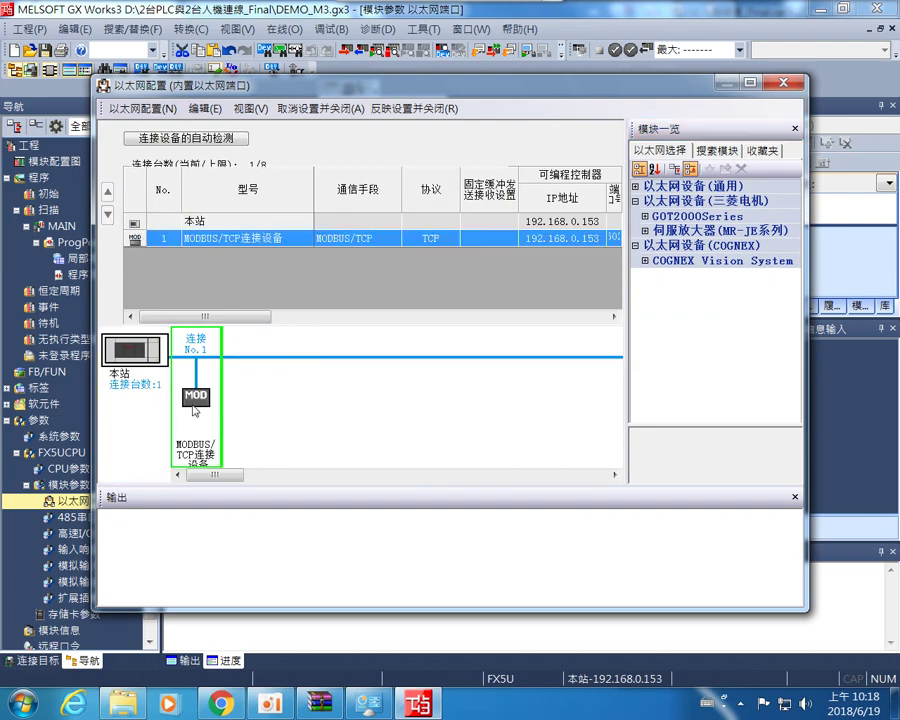
key(Delete)
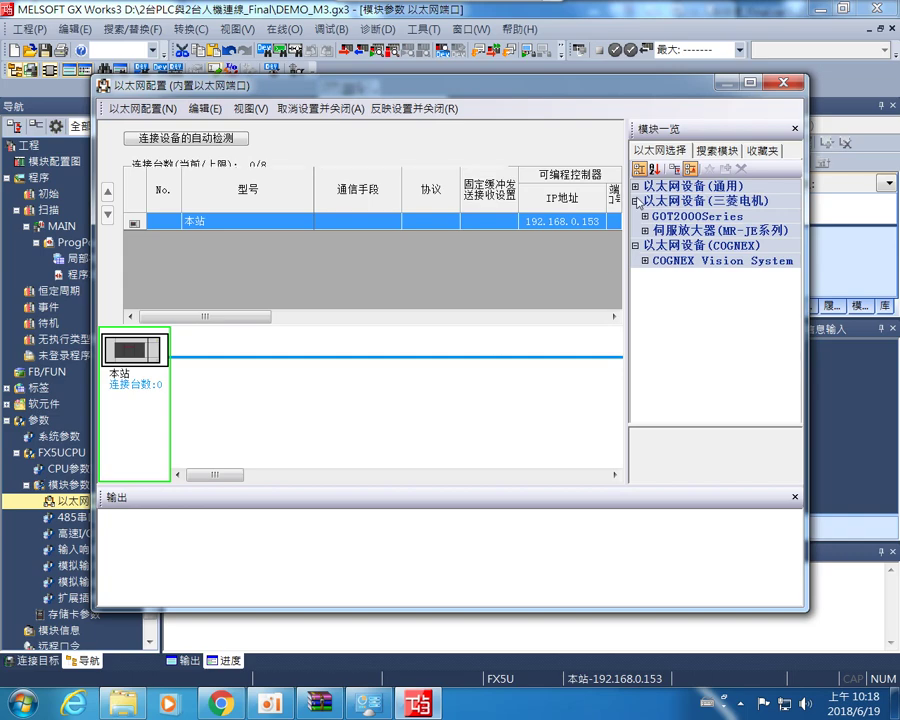
Add MELSOFT, SLMP (port 4999) and MODBUS/TCP connection devices and save the configuration
click(635, 186)
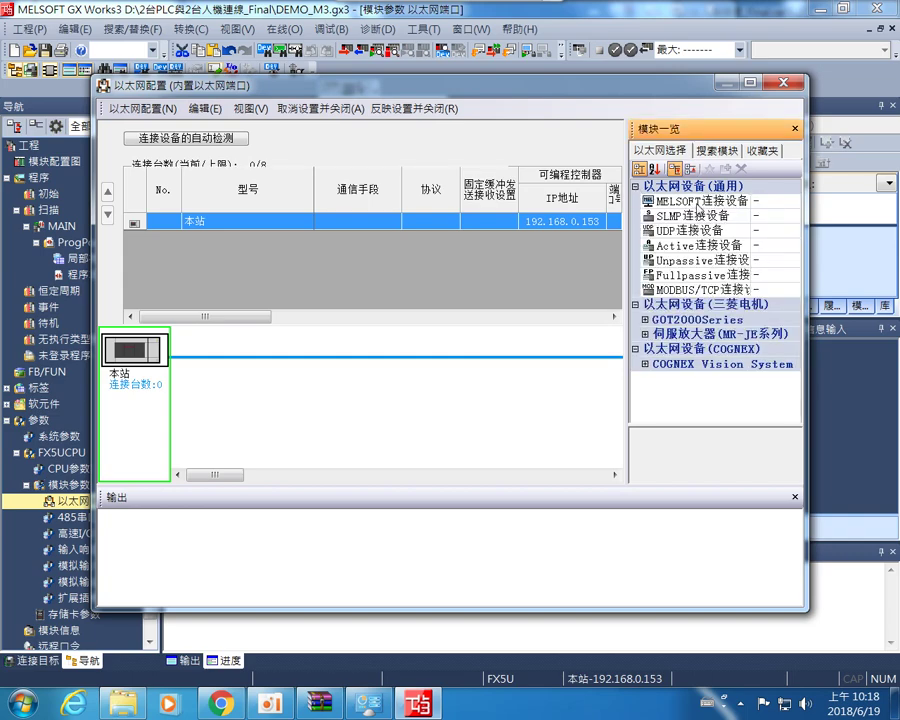
drag(683, 201, 301, 412)
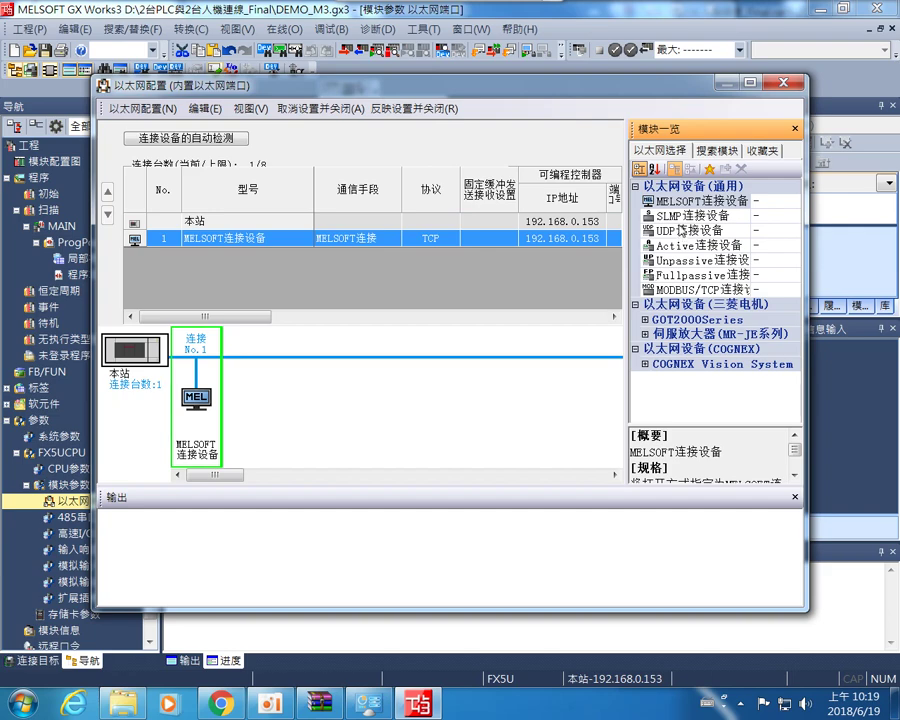
drag(681, 216, 300, 400)
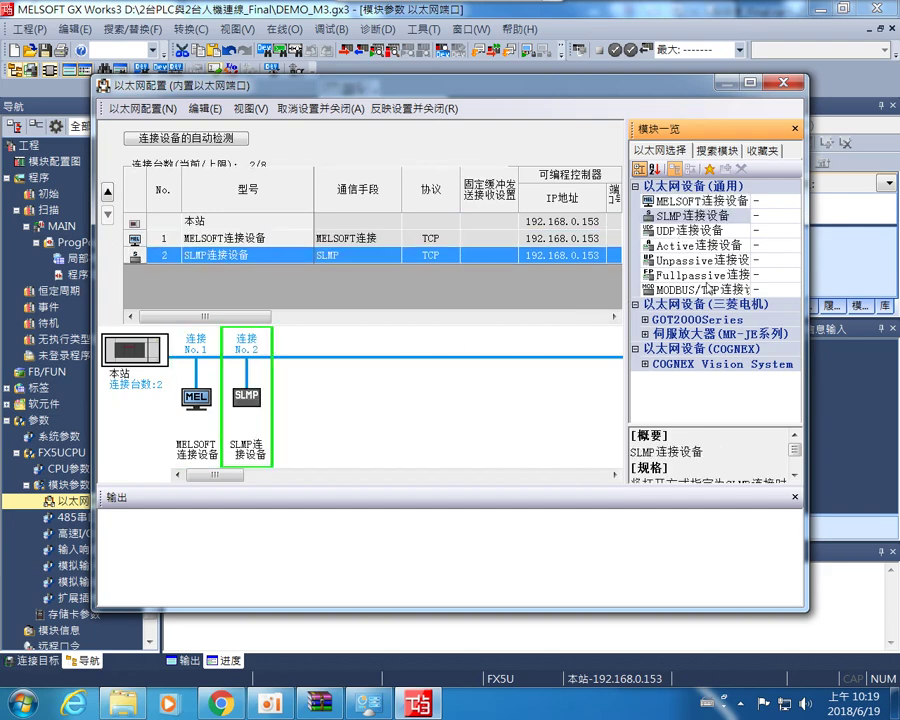
drag(707, 292, 382, 408)
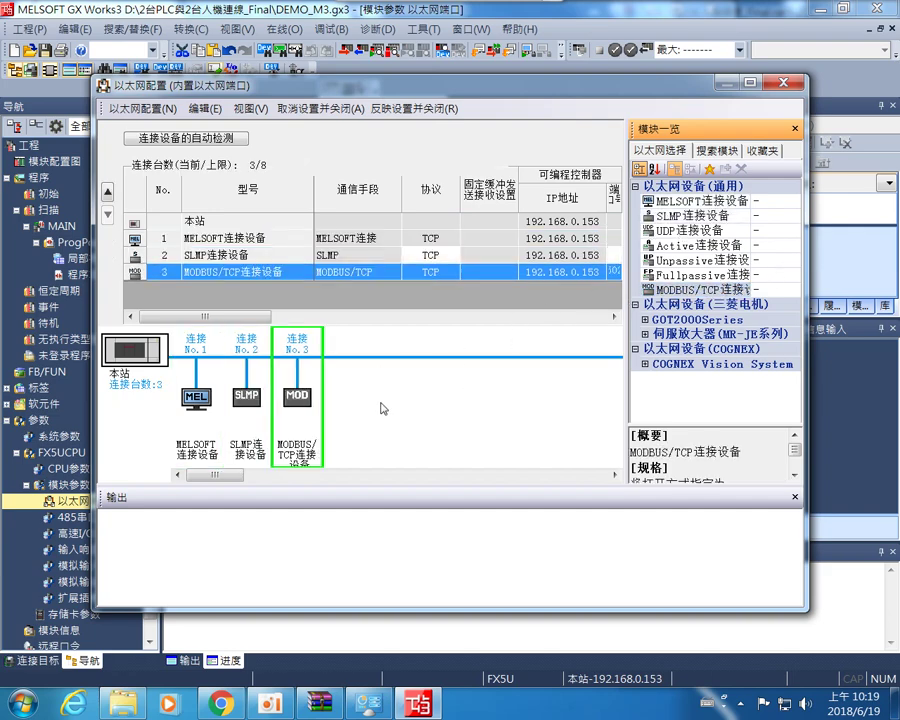
click(615, 255)
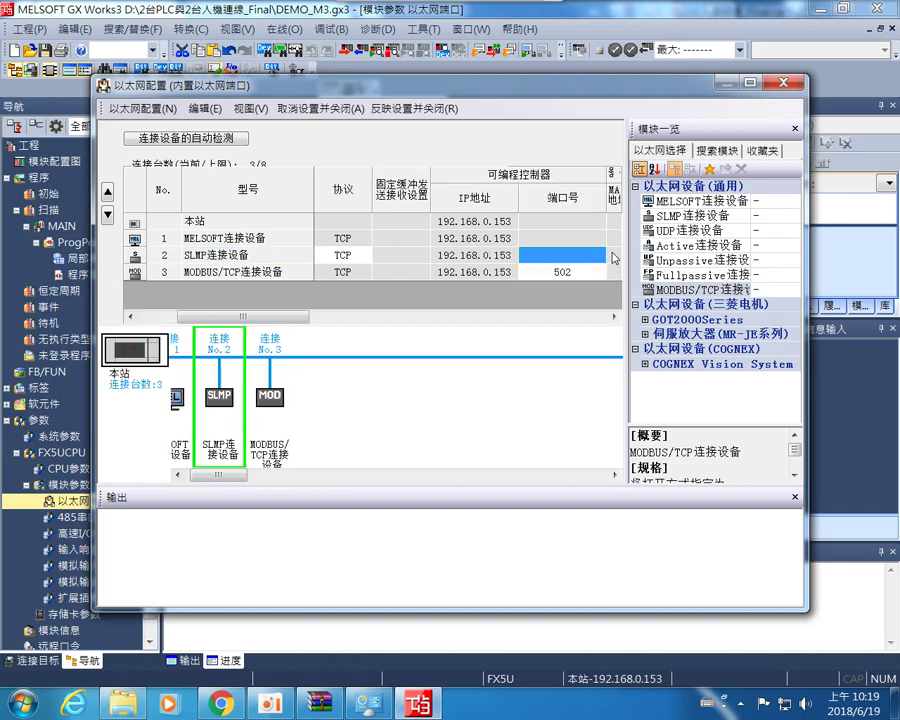
click(544, 255)
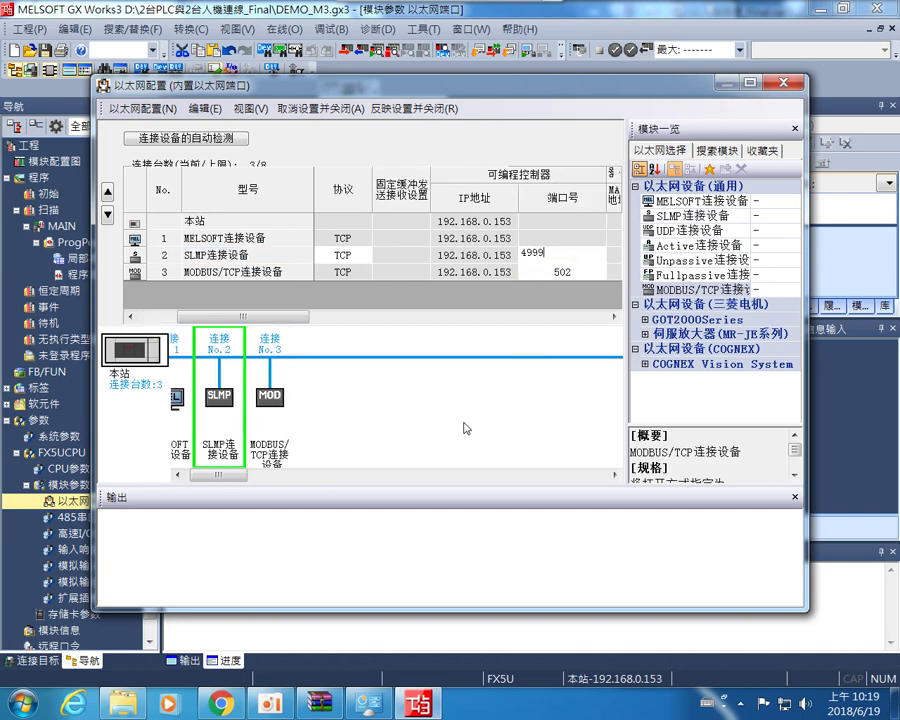
click(781, 83)
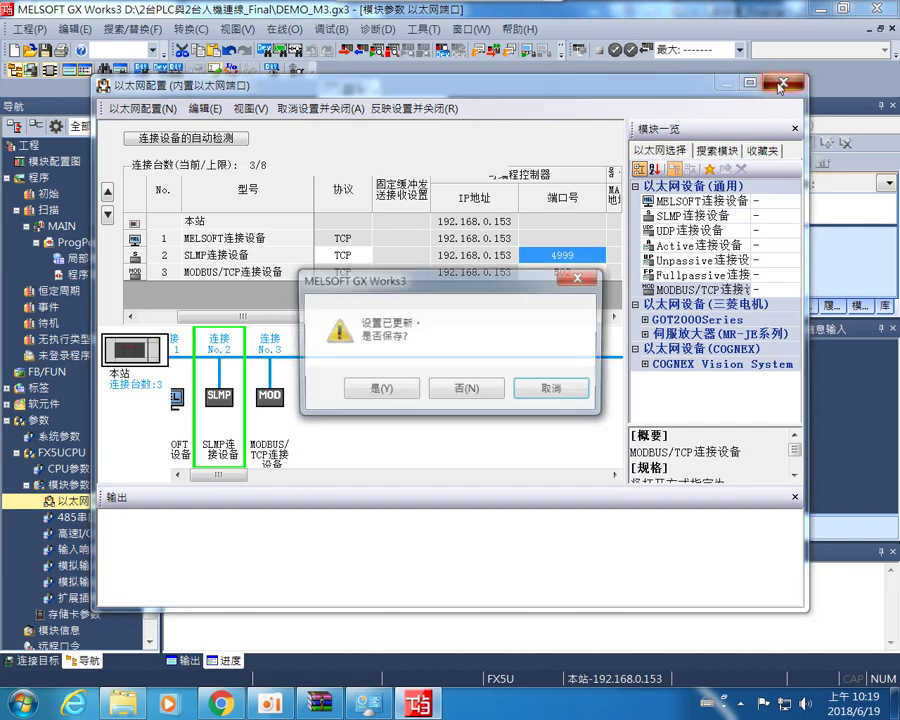
click(388, 391)
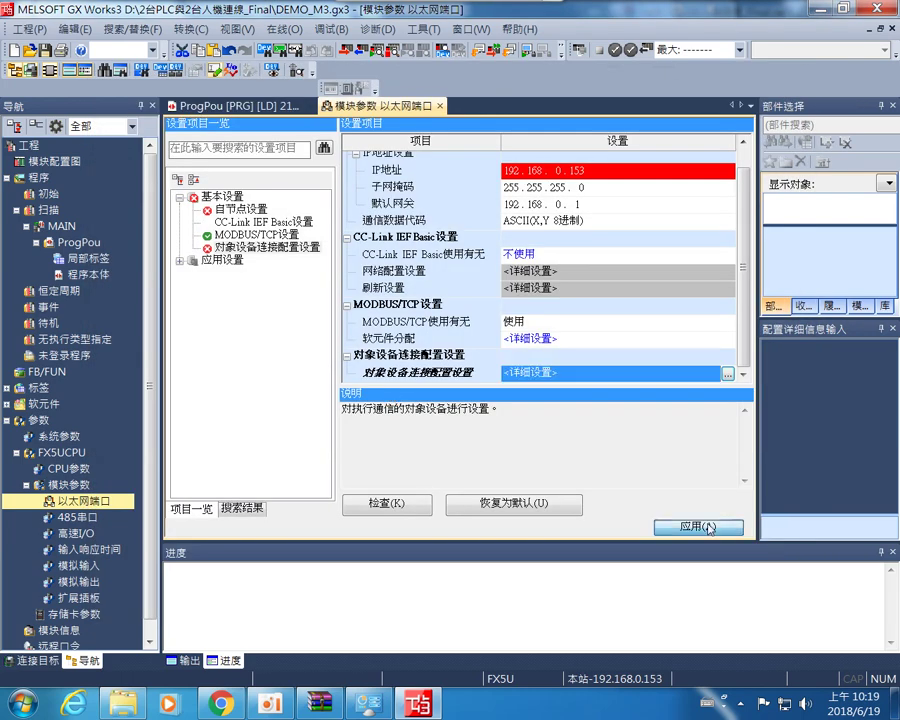
Apply the Ethernet port settings and reconfirm the Other Connection Method target 192.168.0.153
click(705, 526)
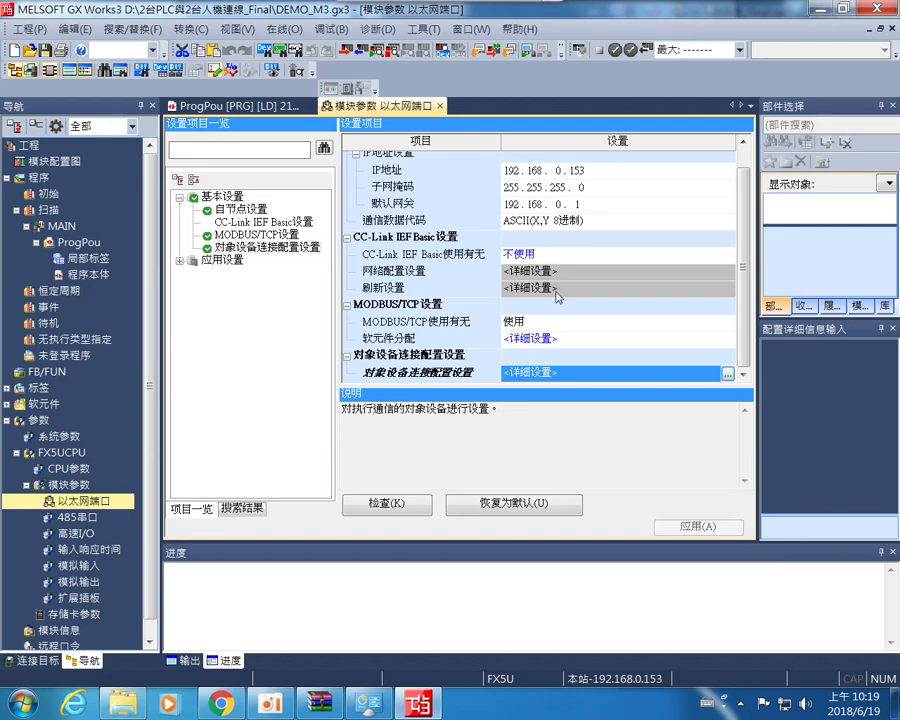
click(284, 29)
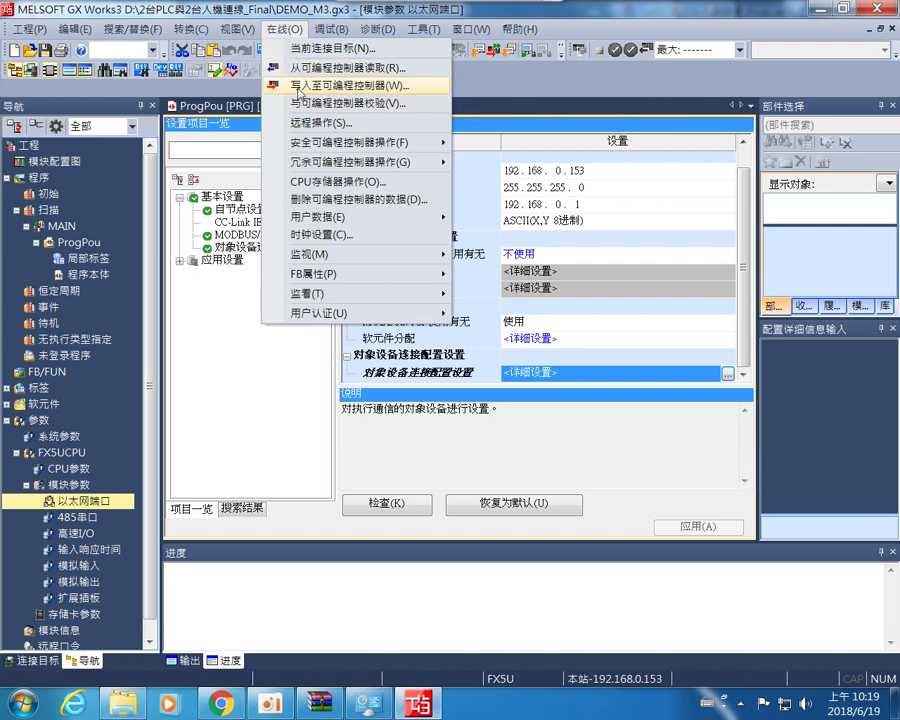
click(322, 50)
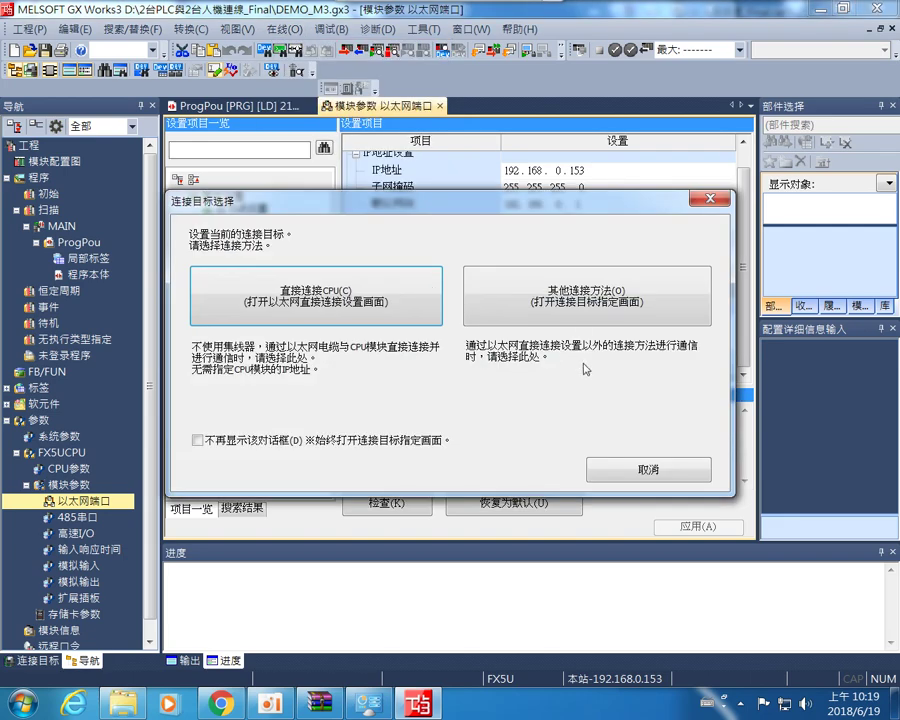
click(605, 298)
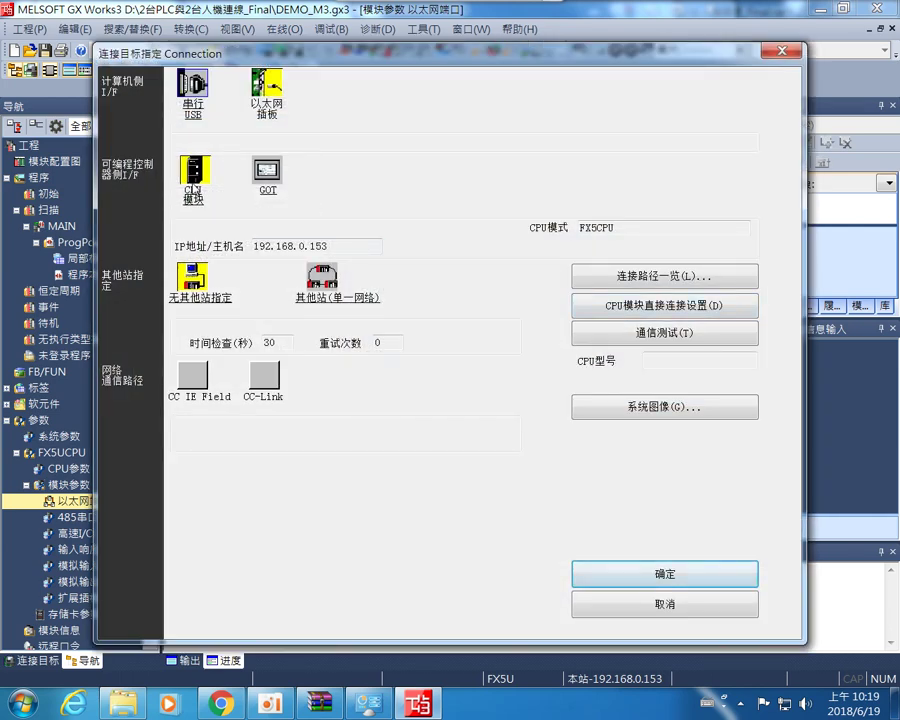
click(678, 584)
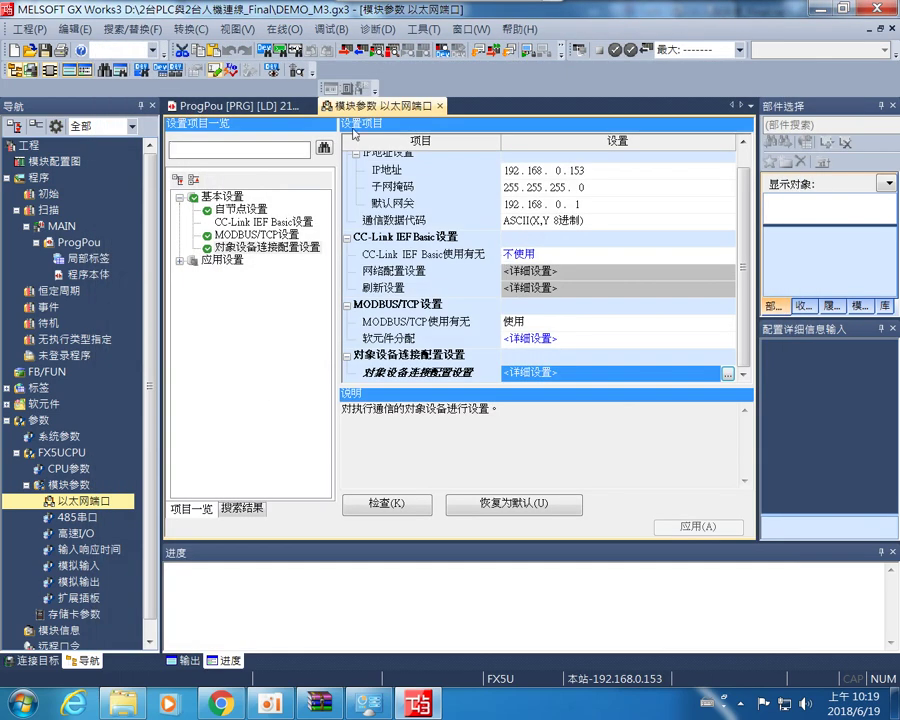
Write Parameter+Program to the PLC, allowing remote STOP and overwriting all files
click(284, 29)
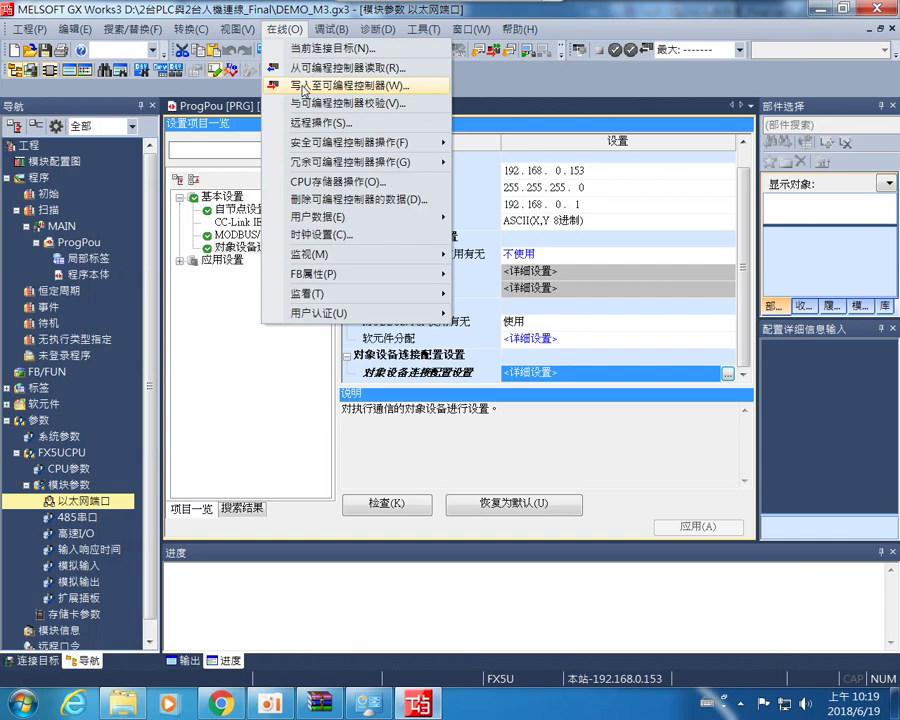
click(305, 86)
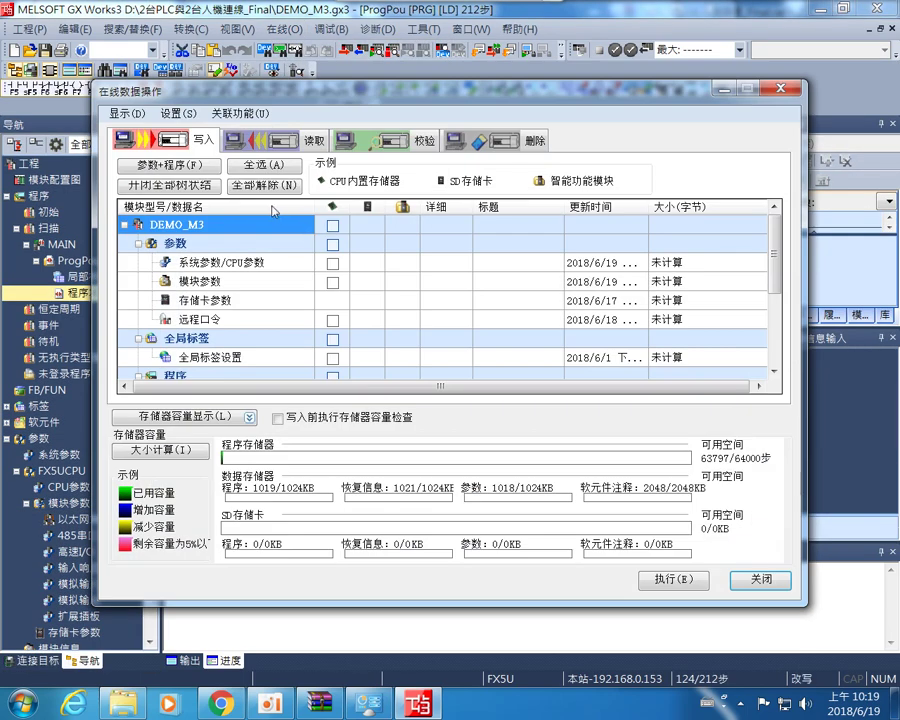
click(187, 168)
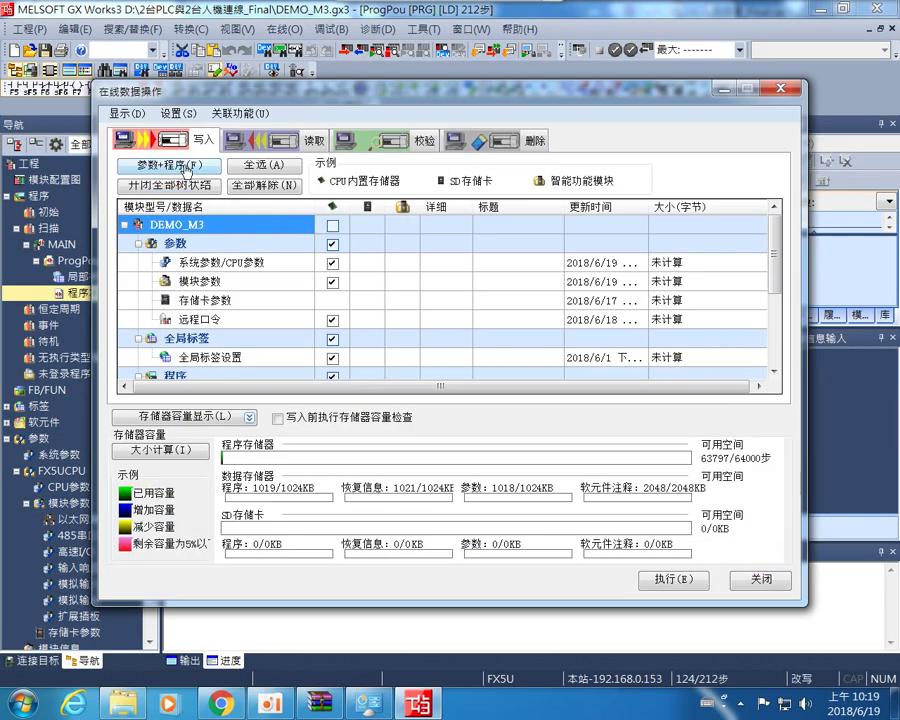
click(688, 586)
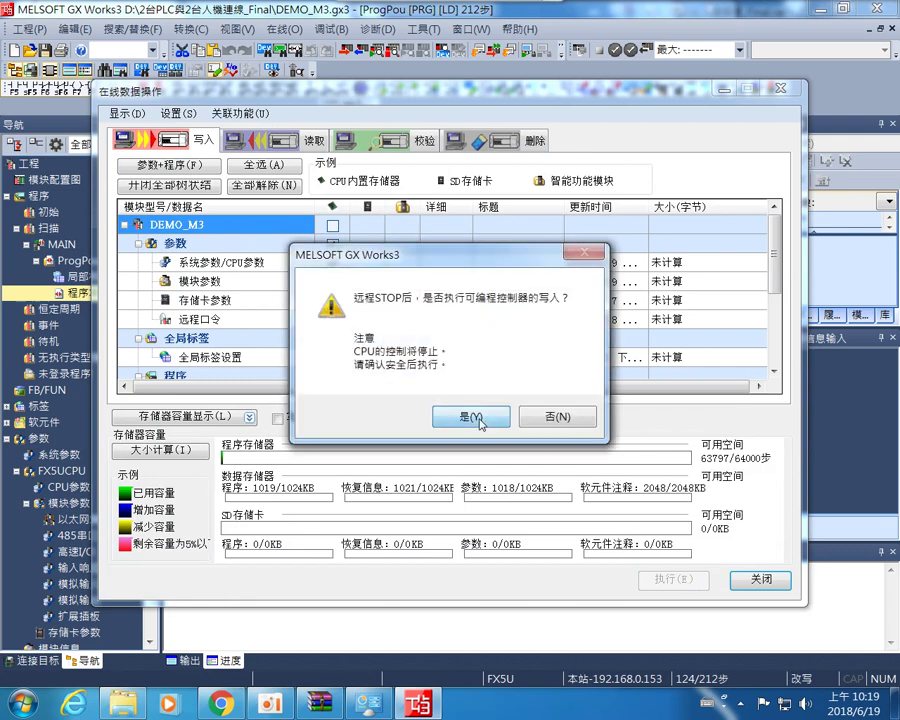
click(466, 415)
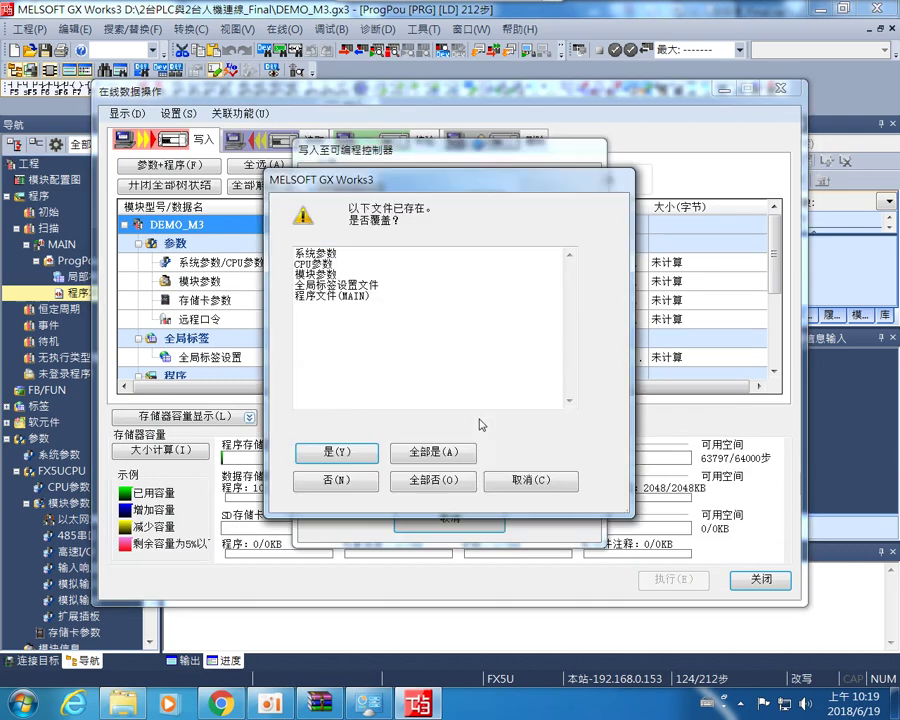
click(453, 458)
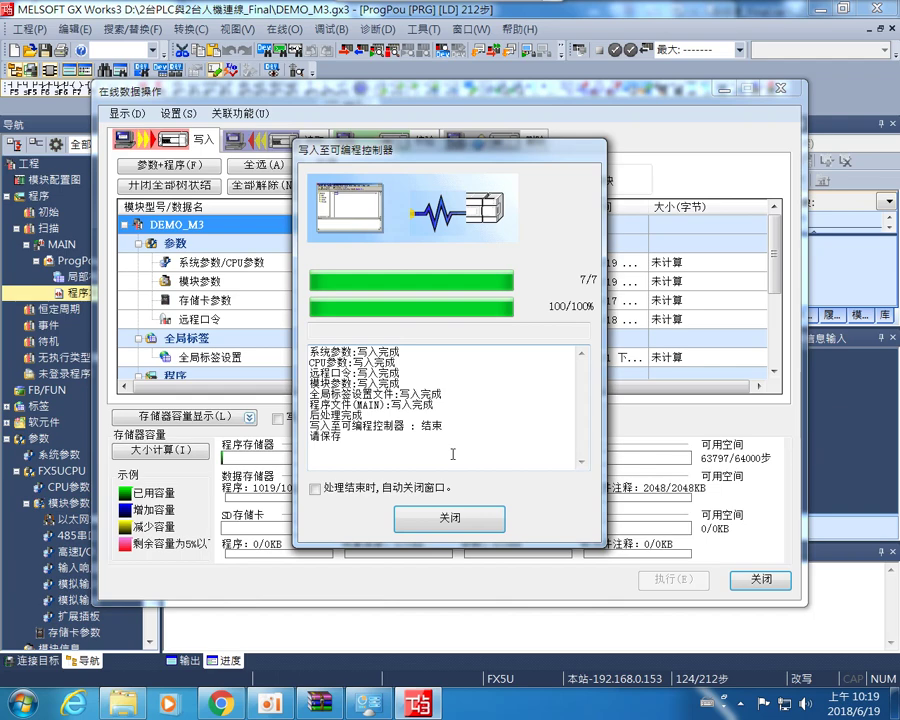
click(455, 518)
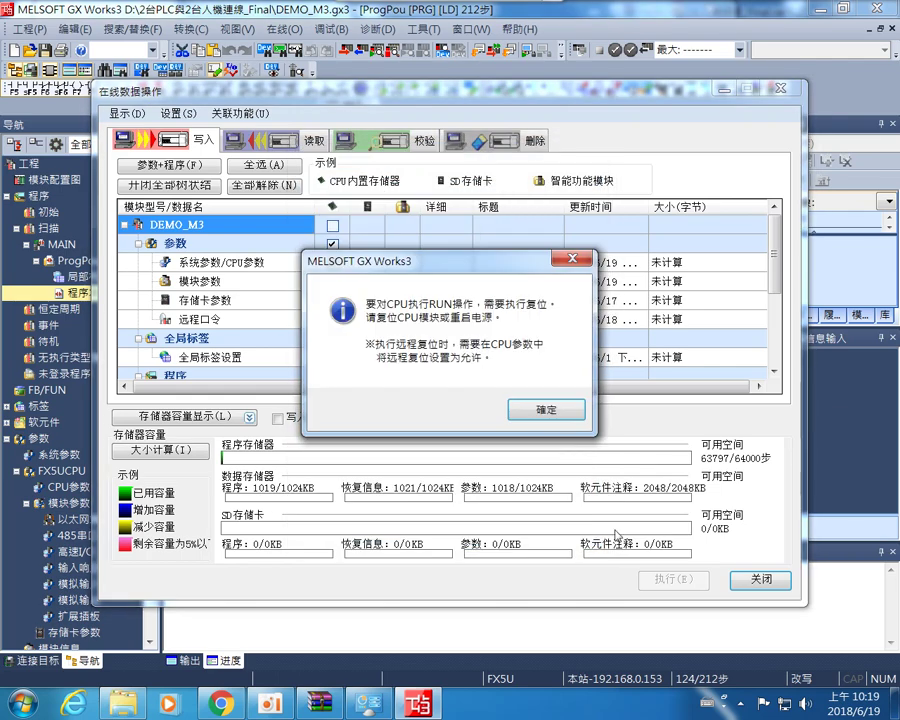
click(549, 412)
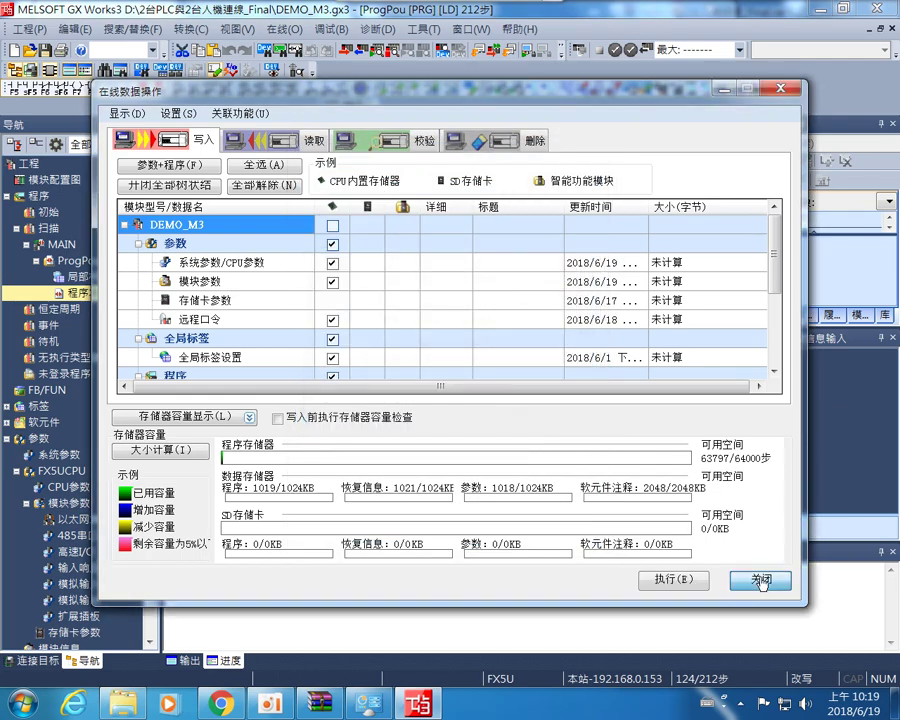